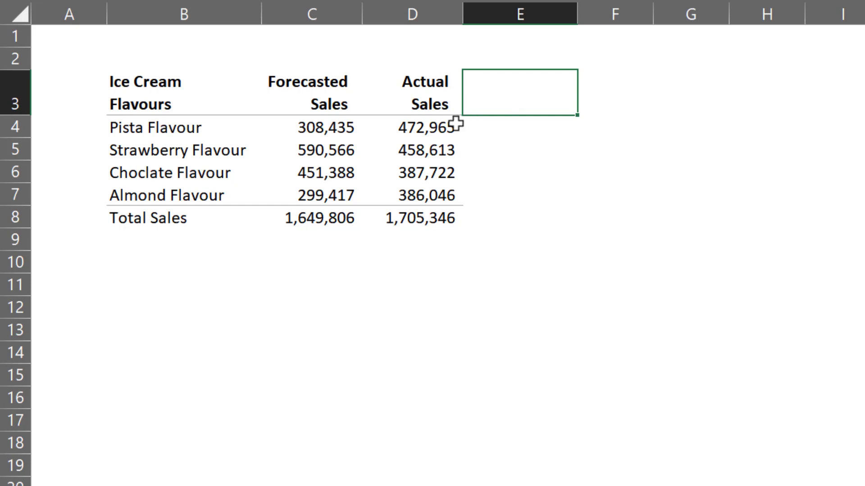
- Head column E 'Total Range' and enter 500,000, 800,000, 800,000 (filled down) and 550,000
left_click(188, 132)
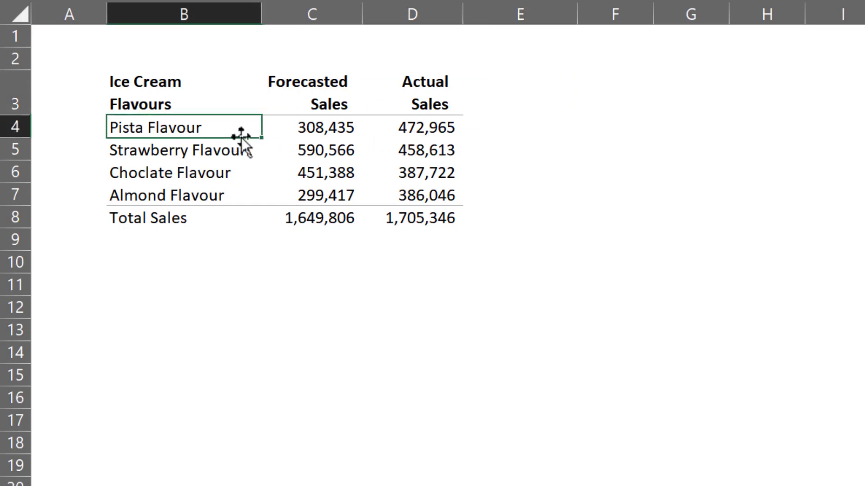
left_click_drag(312, 126, 423, 127)
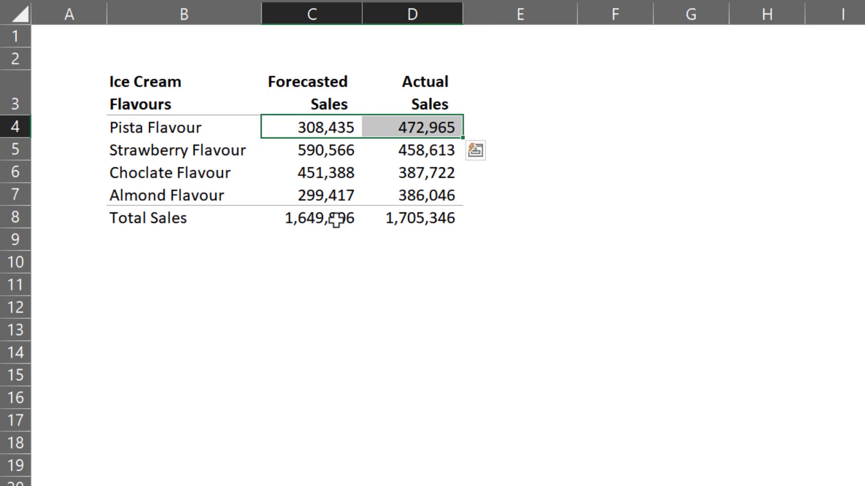
left_click(502, 97)
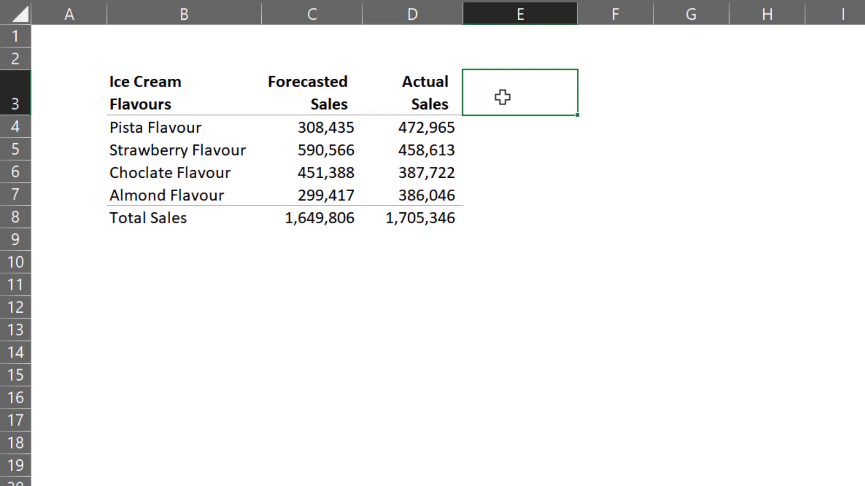
type("Total Range")
key("Return")
type("500000")
key("Return")
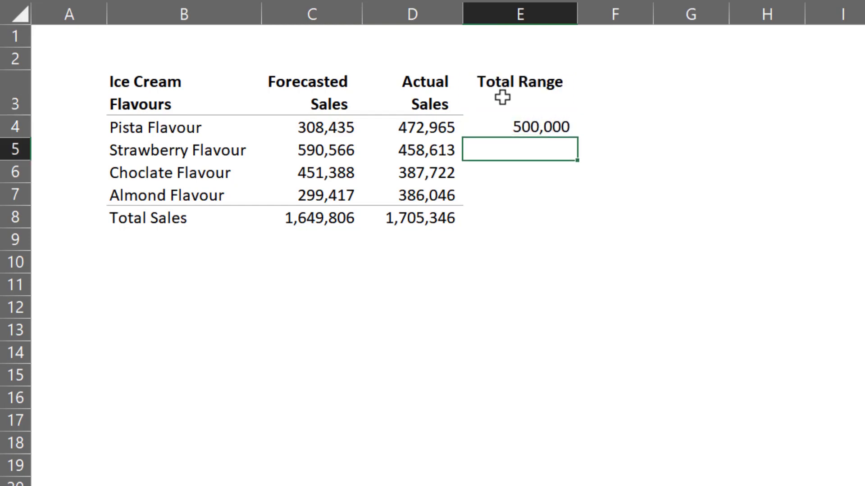
type("800,000")
key("Return")
key("ctrl+d")
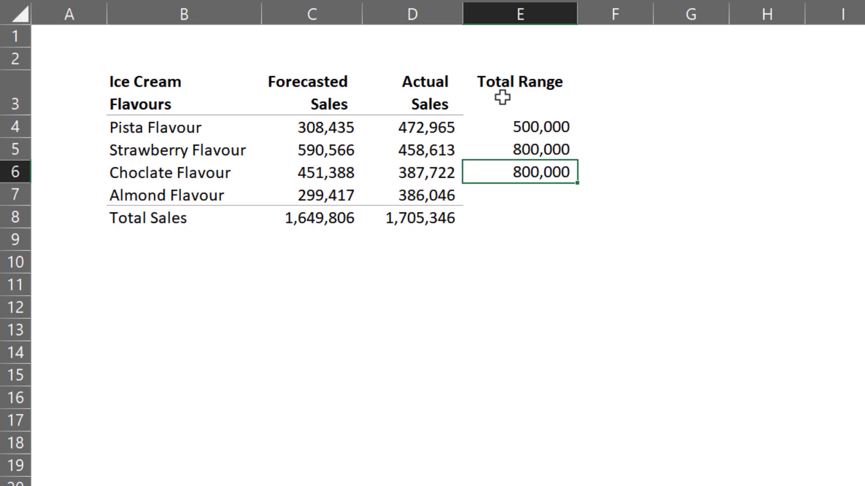
key("Down")
type("550000")
key("Return")
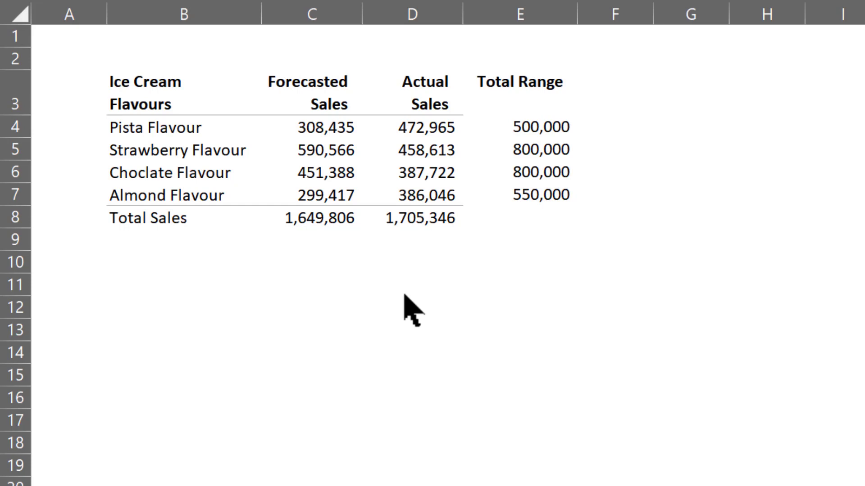
- Type the labels Data, Unacceptable, Needs Improvement, Acceptable and Extraordinary down column B
left_click(159, 293)
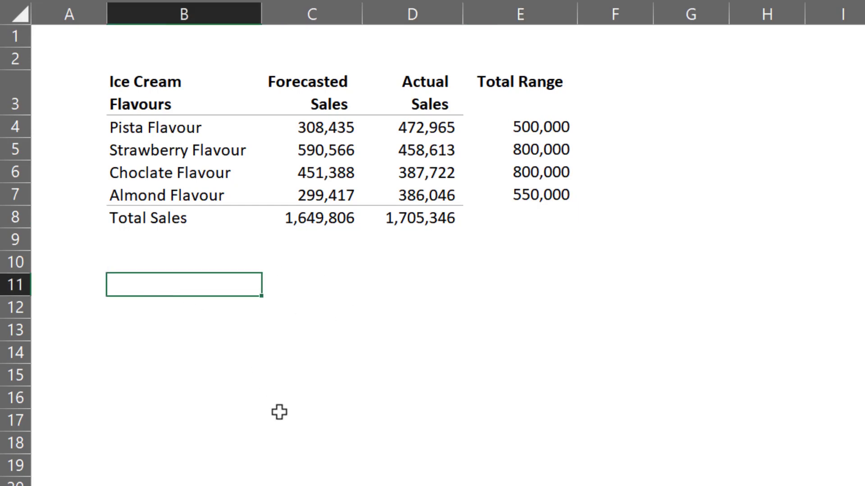
type("Dta")
key("BackSpace")
key("BackSpace")
type("ata")
key("Return")
type("Unacceptable")
key("Return")
type("Needs Improvement")
key("Return")
type("Acceptable")
key("Return")
type("Extraordinary")
key("Return")
type("Actual Value")
- Add Actual Value and Forecasted Value labels, bold Data, and enter 'Pista Flavour' beside it
key("Return")
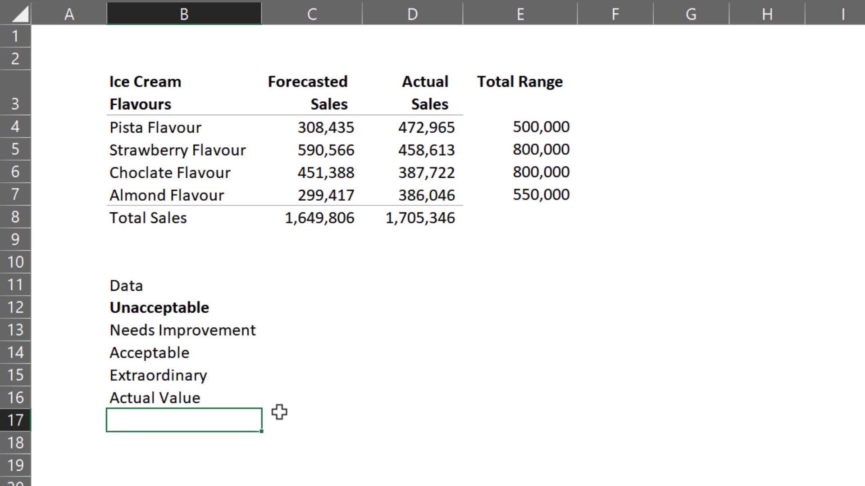
type("Forecasted Valye")
key("BackSpace")
key("BackSpace")
type("ue")
key("Up")
key("Up")
key("Up")
key("Up")
key("Up")
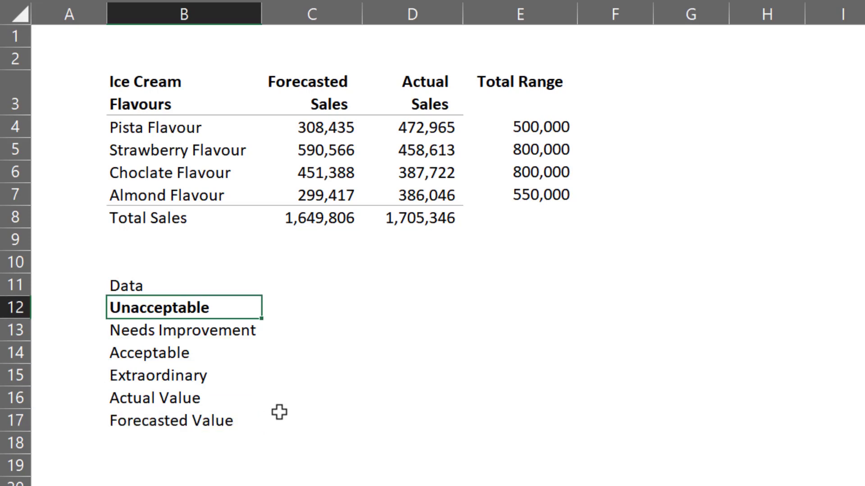
key("ctrl+b")
key("Up")
key("ctrl+b")
key("Right")
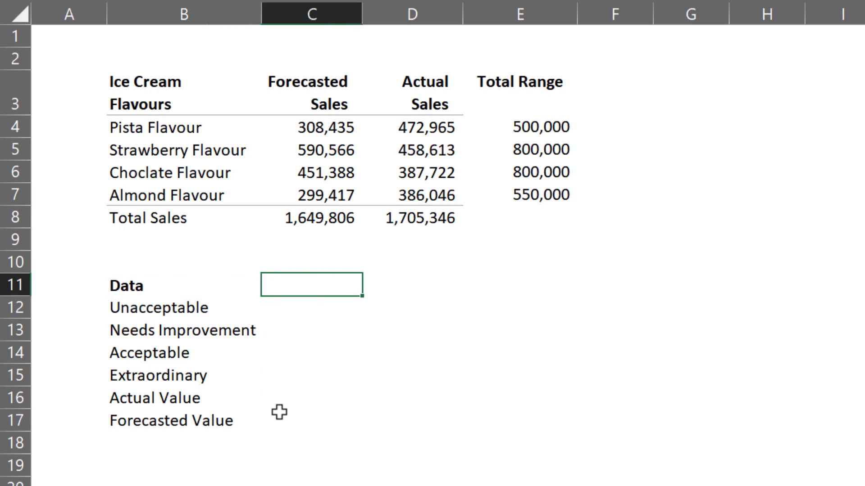
type("Pista ")
type("Flavour")
key("Return")
key("Return")
- Enter 50 for Unacceptable and format the Pista Flavour value cells C12:C17 as percentages
key("Up")
key("Right")
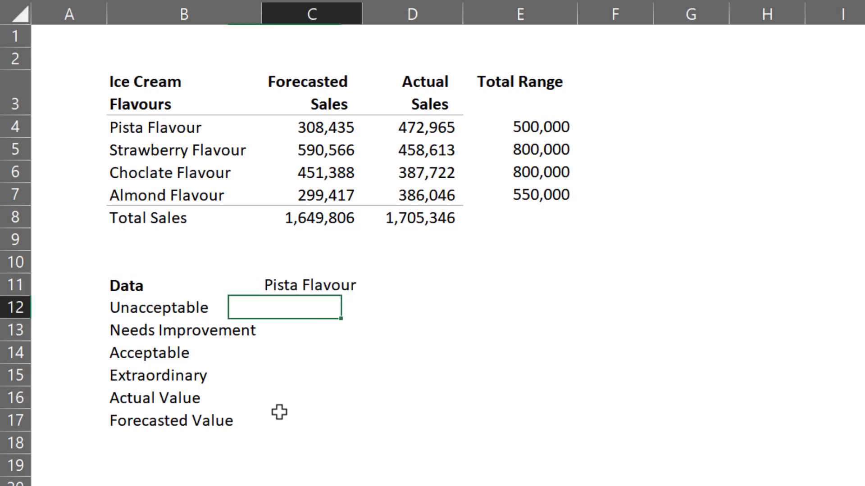
key("shift+Down")
key("shift+Down")
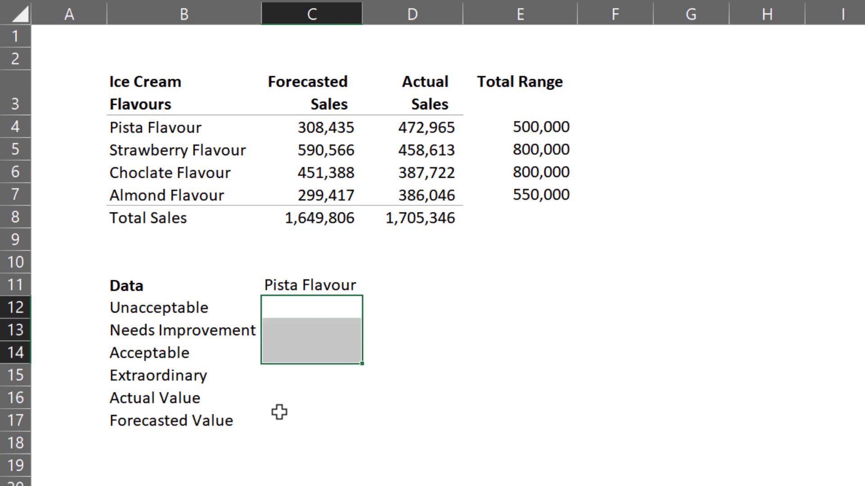
key("shift+Down")
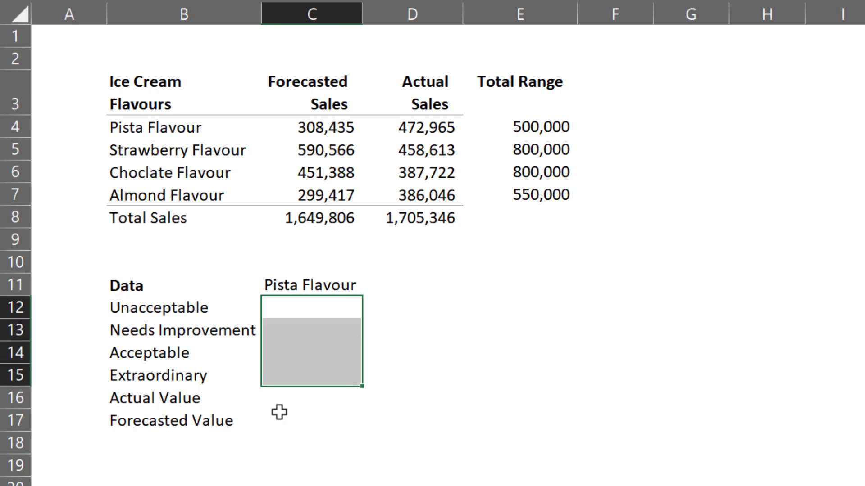
key("shift+Up")
key("shift+Up")
key("shift+Up")
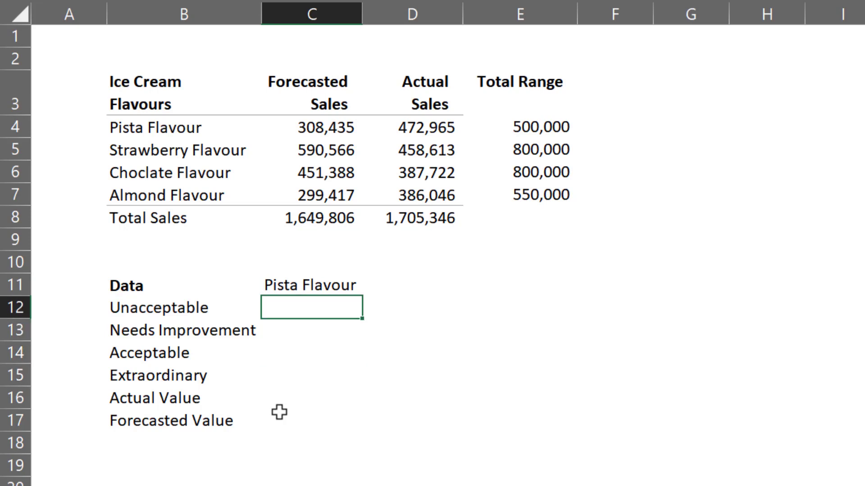
type("5")
type("0")
key("Return")
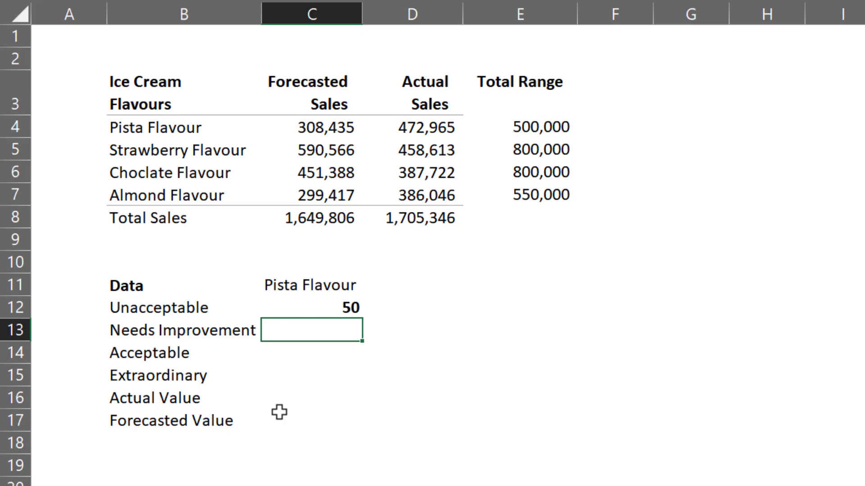
key("Up")
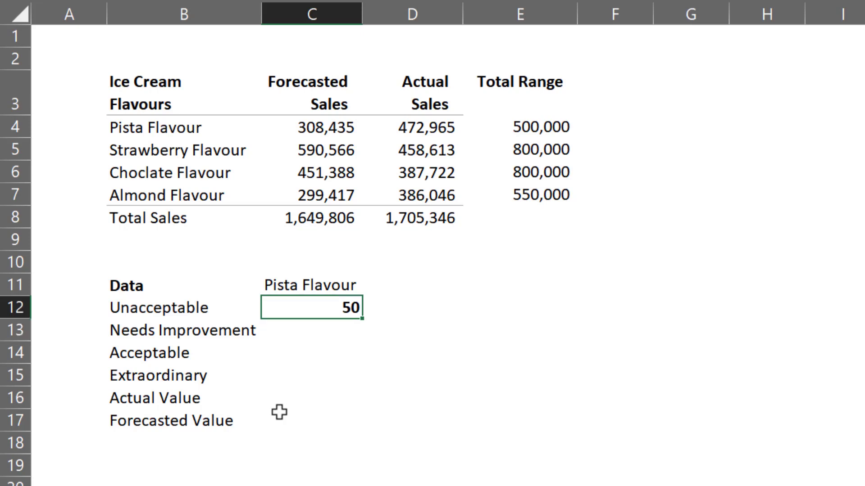
key("shift+Down")
key("shift+Down")
key("shift+Down")
key("shift+Down")
key("shift+Down")
key("shift+Down")
key("shift+Up")
key("ctrl+shift+5")
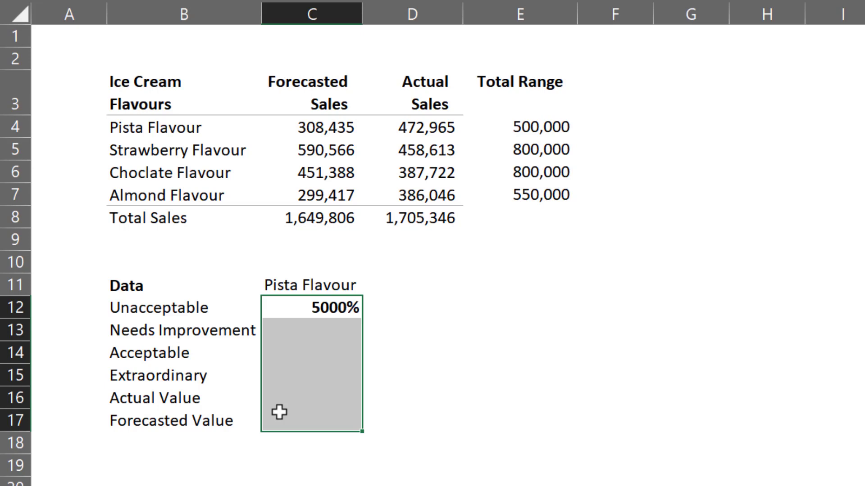
key("ctrl+b")
key("shift+Up")
key("shift+Up")
key("shift+Up")
key("shift+Up")
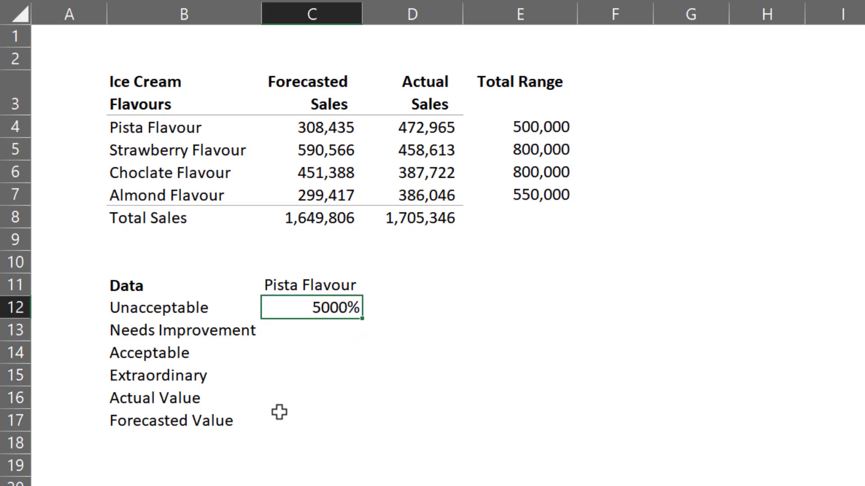
type("50")
- Enter band shares 50%, 20%, 20% and 10% for Unacceptable through Extraordinary
key("Return")
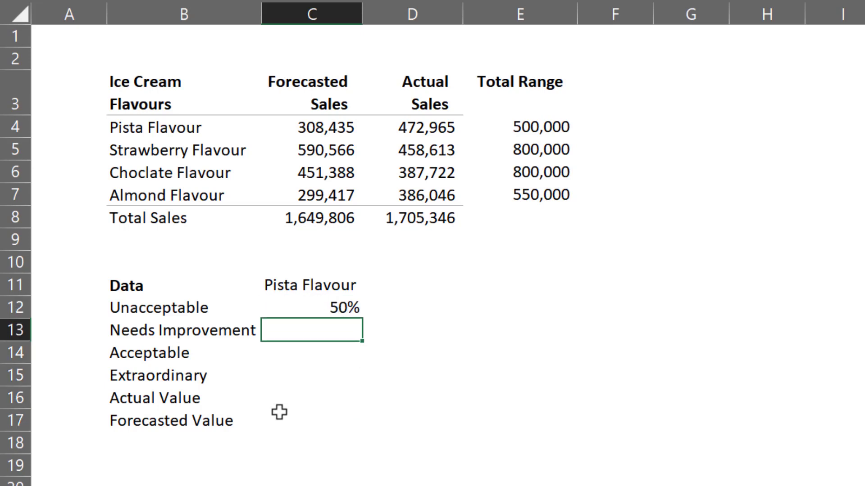
type("20")
key("Return")
type("20")
key("Return")
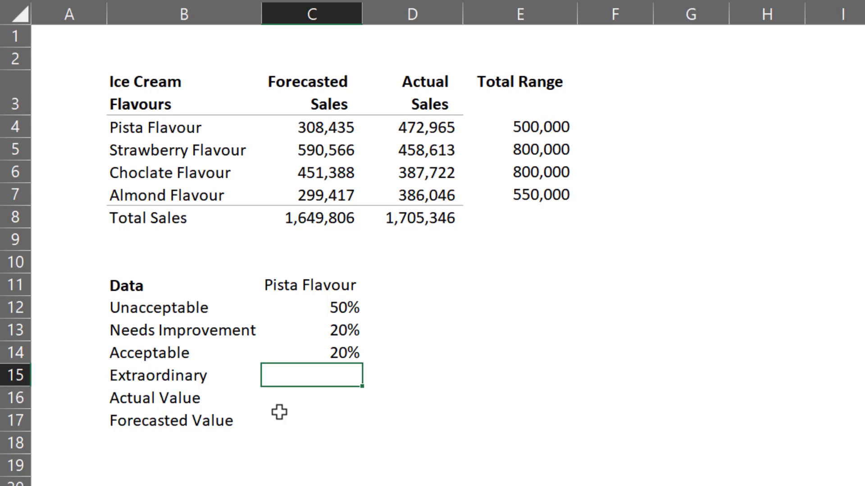
type("10")
key("Return")
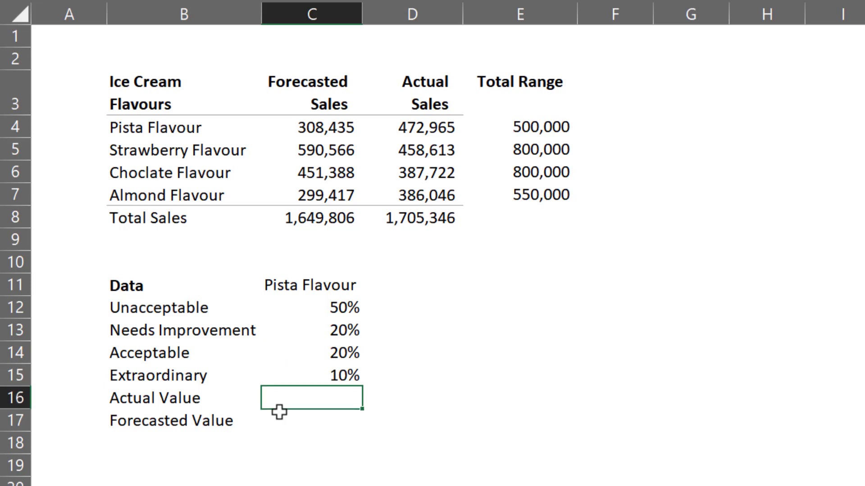
- Bold the Pista Flavour heading in C11
key("Up")
key("shift+Up")
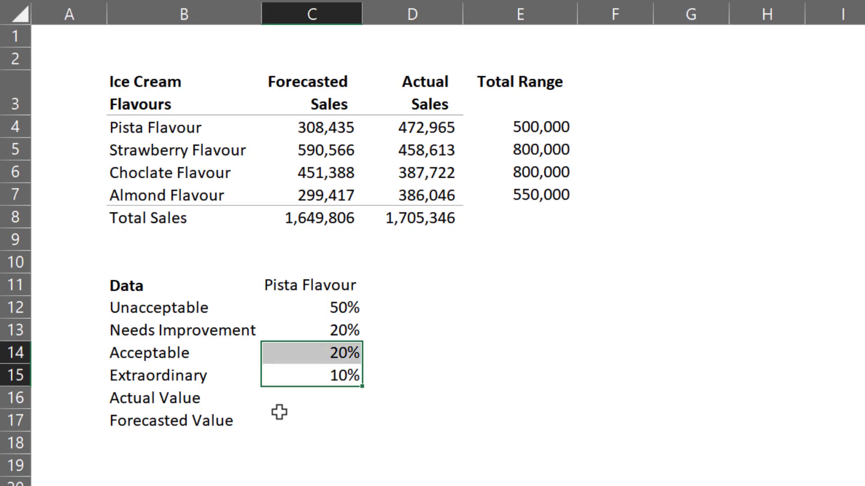
key("shift+Up")
key("shift+Up")
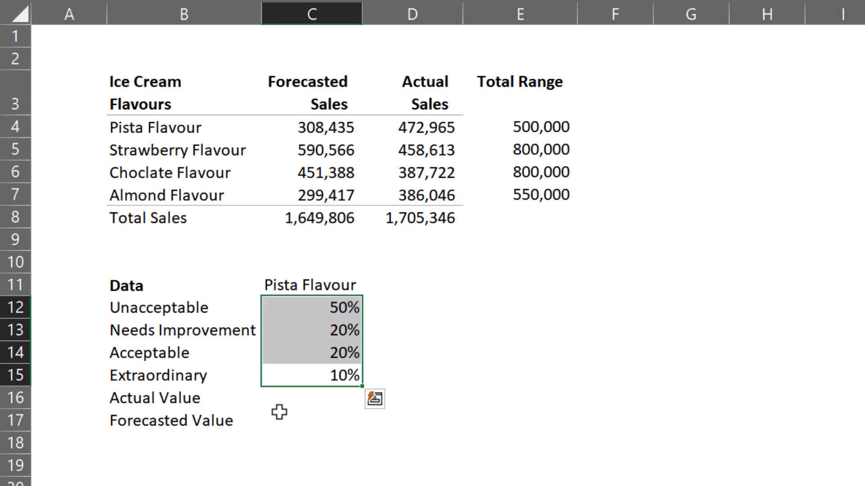
key("Up")
key("Up")
key("Up")
key("Up")
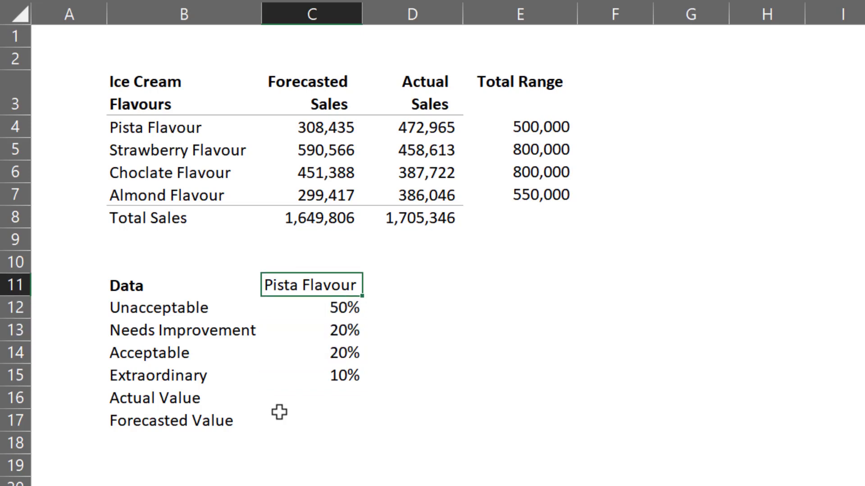
key("ctrl+b")
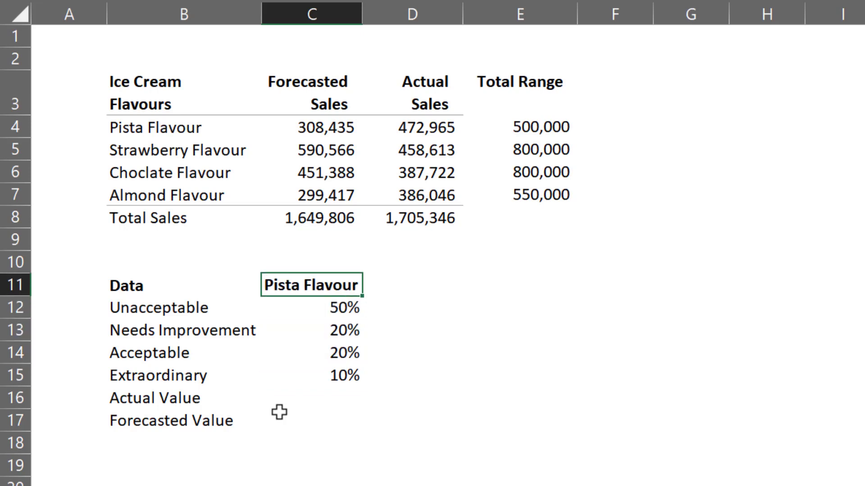
key("Down")
key("Down")
key("Down")
key("Down")
key("Down")
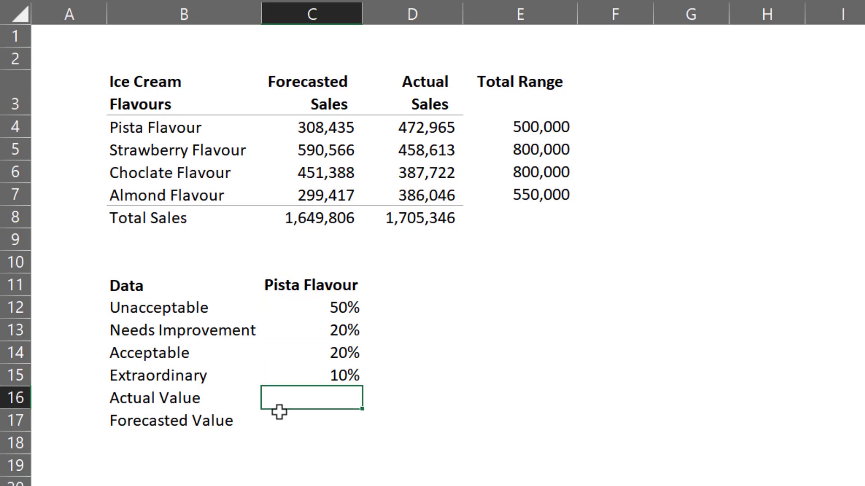
type("=")
- Set the Actual Value in C16 to Pista actual sales divided by total range
left_click(441, 124)
type("/")
left_click(562, 126)
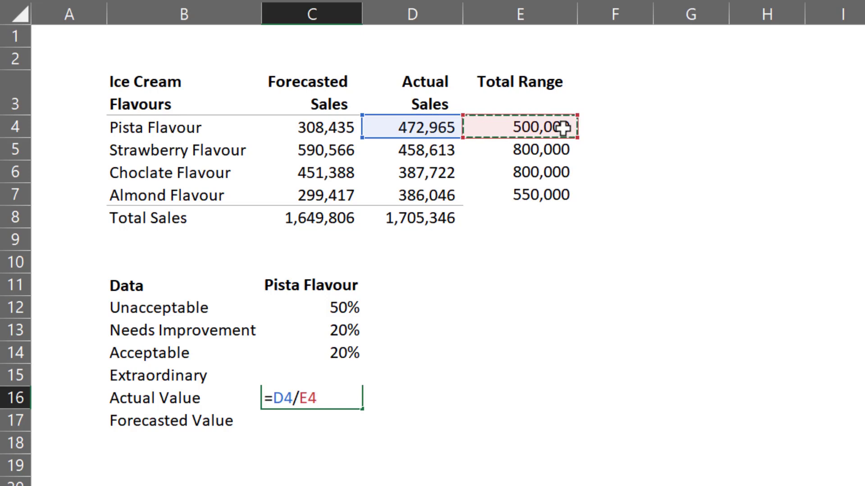
key("Return")
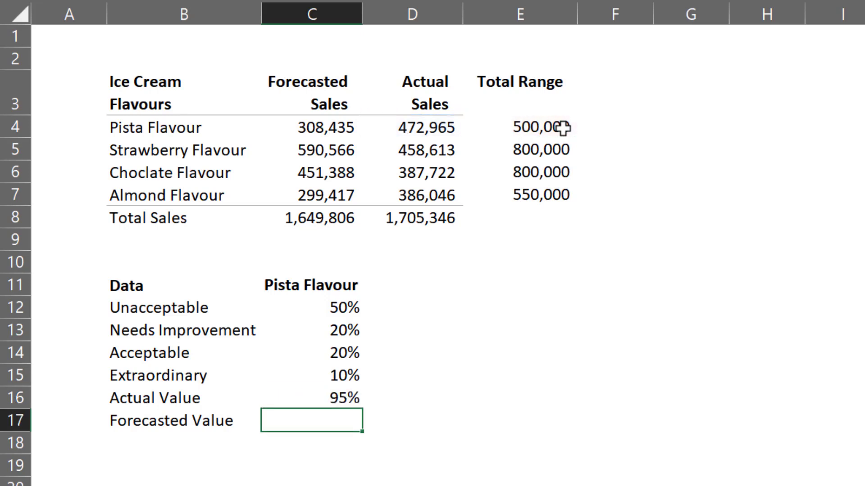
type("=")
- Set the Forecasted Value in C17 to =C4/E4, giving 62%
left_click(320, 131)
type("C4")
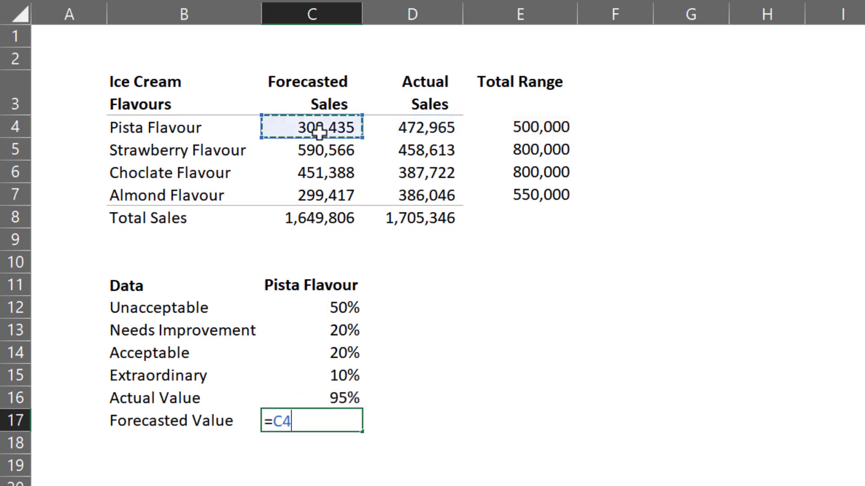
type("/")
left_click(546, 129)
key("Return")
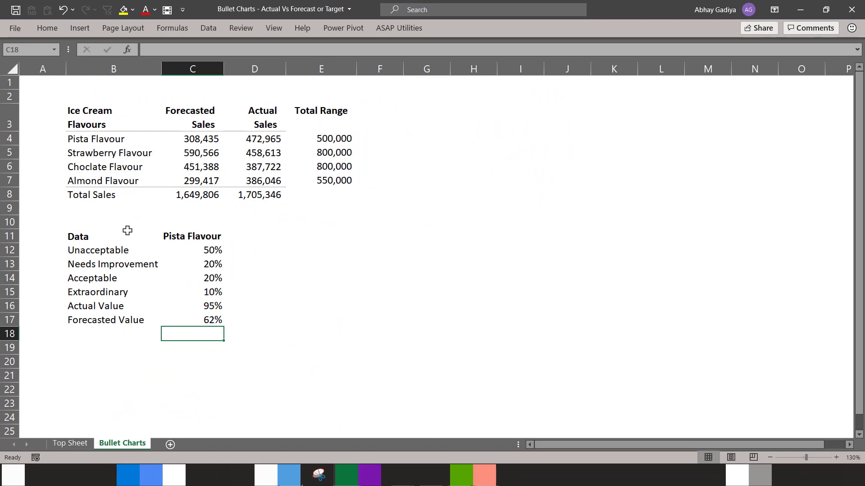
- Insert a stacked column chart of B11:C17, move it lower, and switch rows and columns
left_click_drag(118, 236, 212, 318)
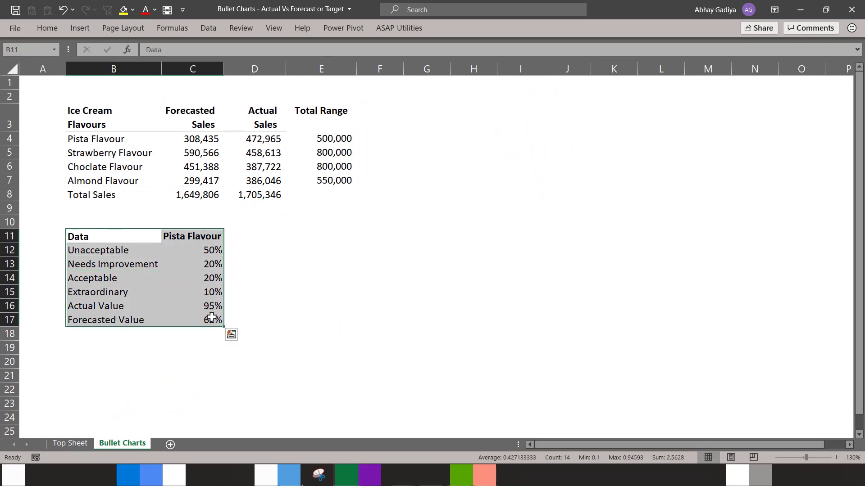
left_click(79, 29)
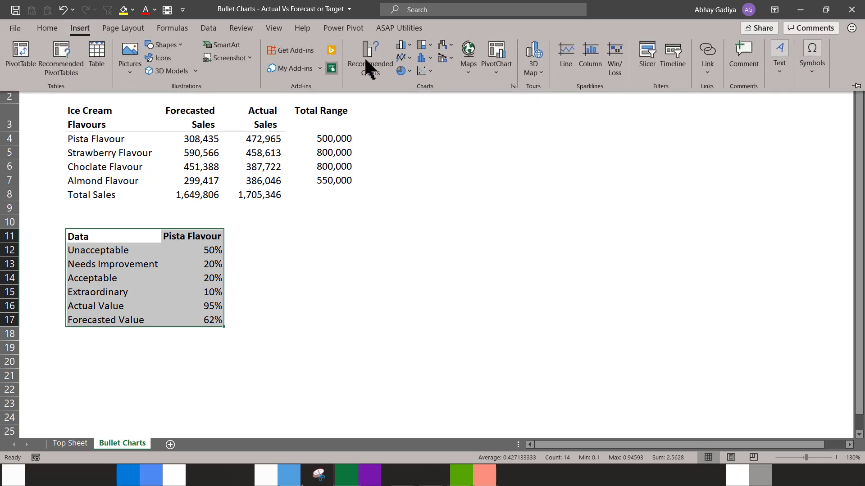
left_click(405, 45)
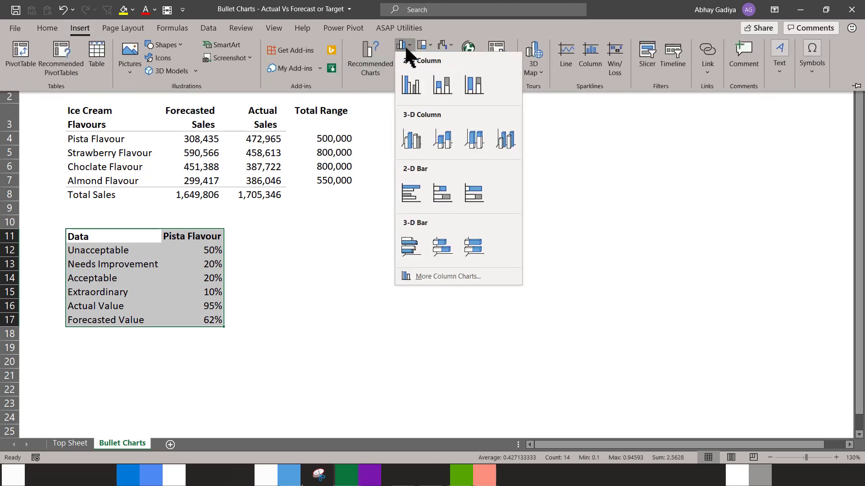
left_click(447, 86)
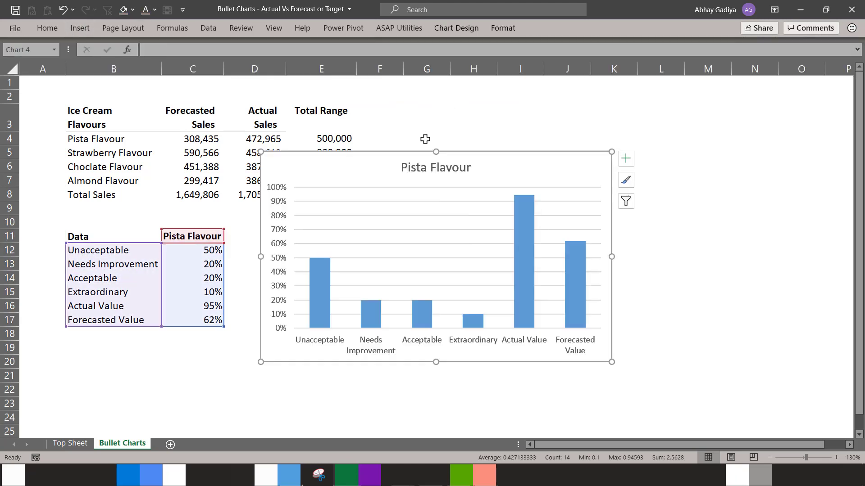
left_click_drag(357, 161, 356, 244)
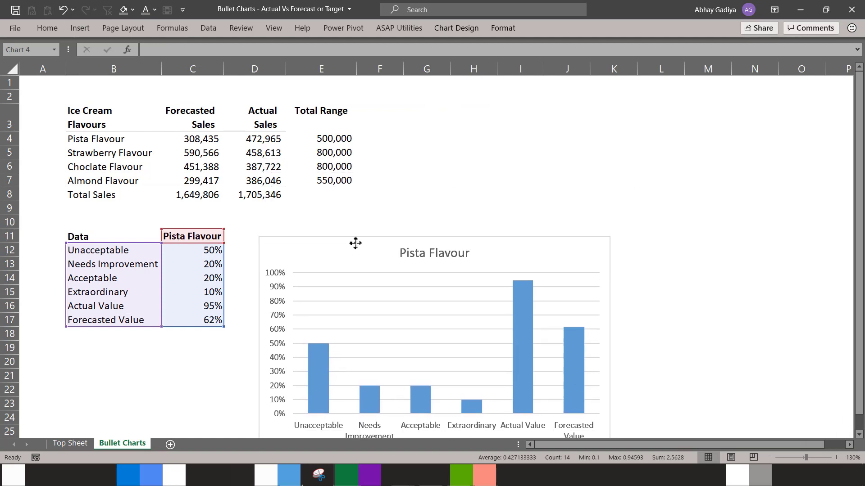
scroll(466, 206, "down", 3)
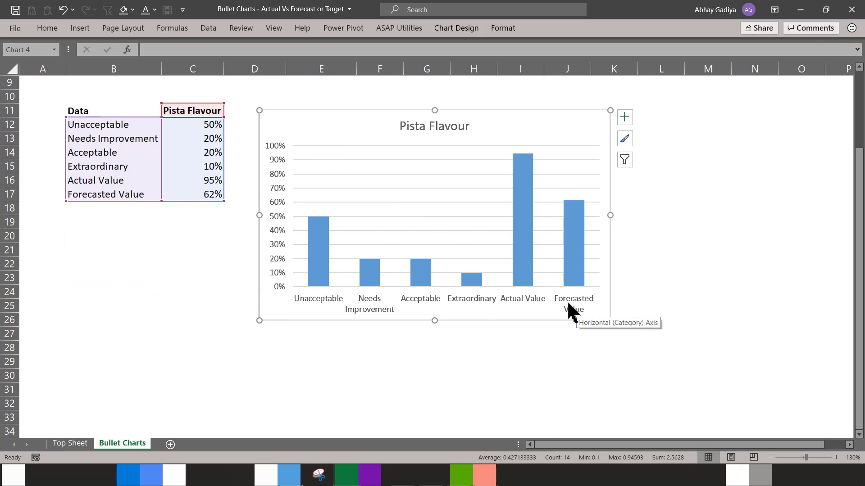
left_click(466, 29)
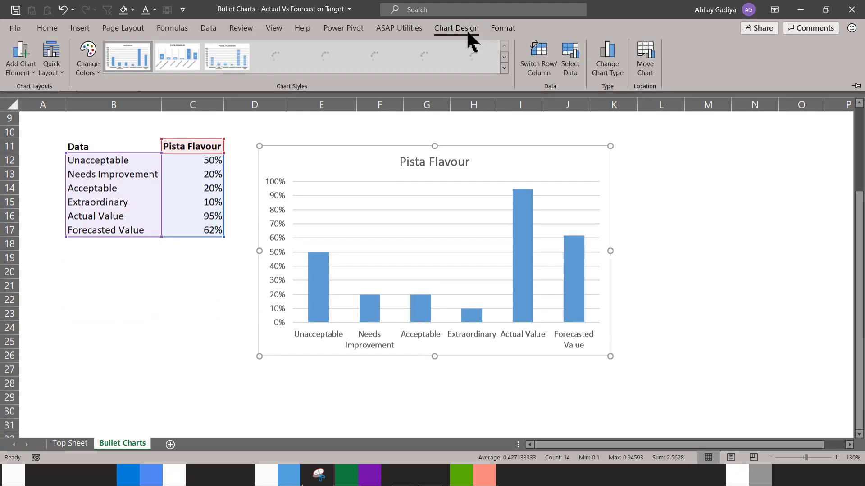
left_click(543, 69)
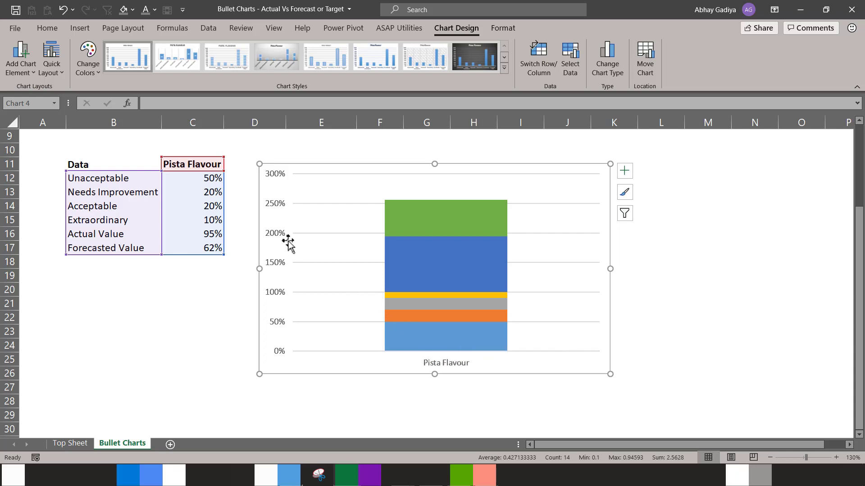
- Make a Combo chart: Actual Value clustered column, Forecasted Value marker line, both on secondary axis
left_click(610, 79)
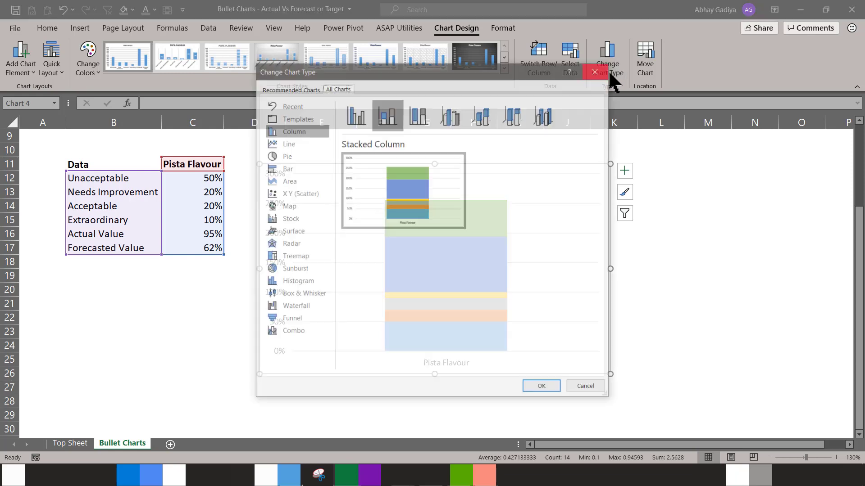
left_click(304, 332)
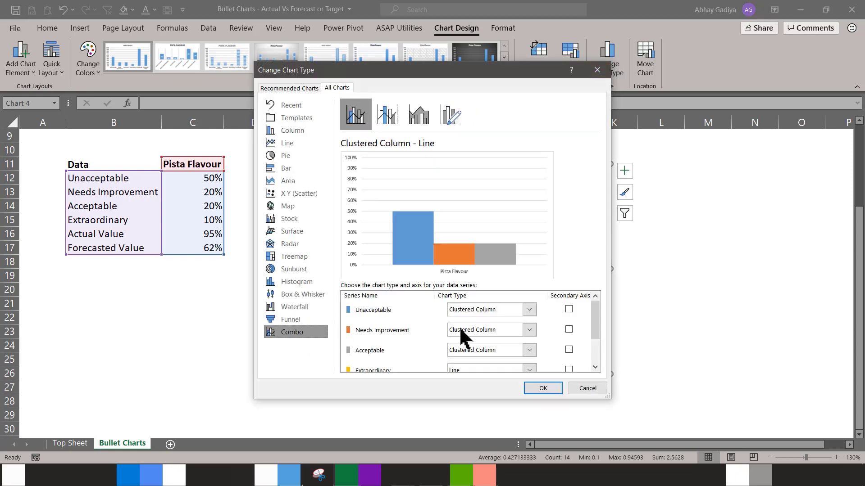
scroll(483, 335, "down", 2)
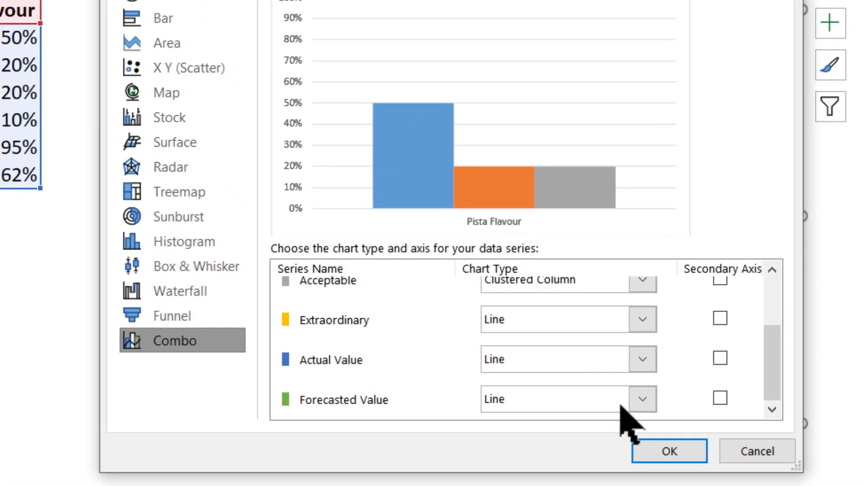
left_click(719, 358)
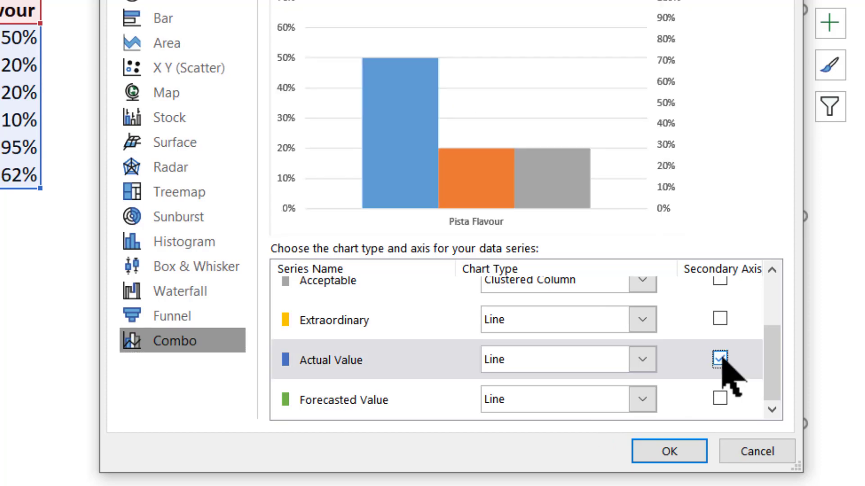
left_click(720, 399)
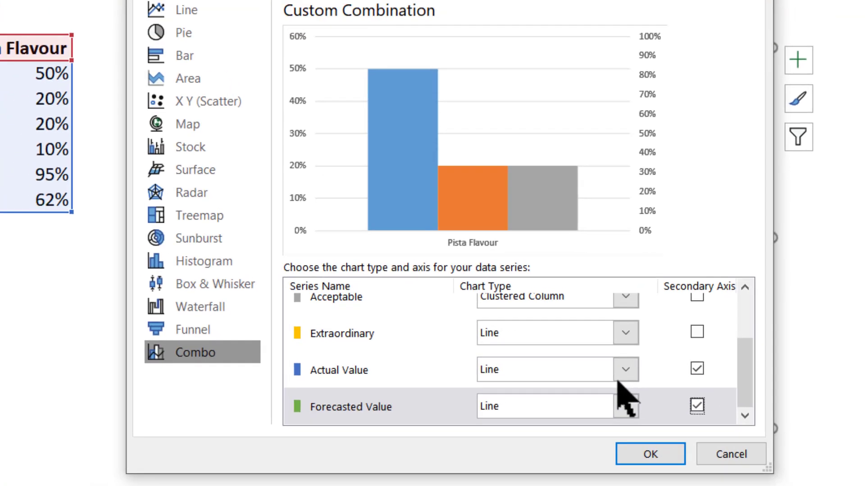
left_click(580, 396)
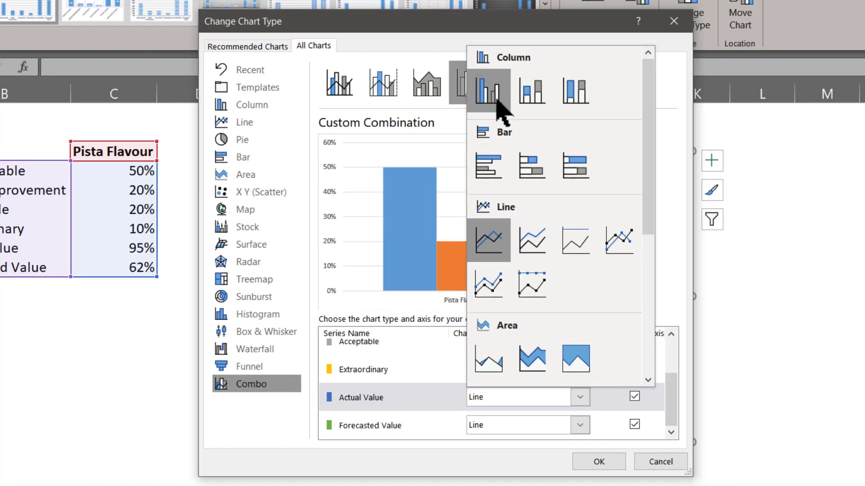
left_click(490, 86)
left_click(536, 426)
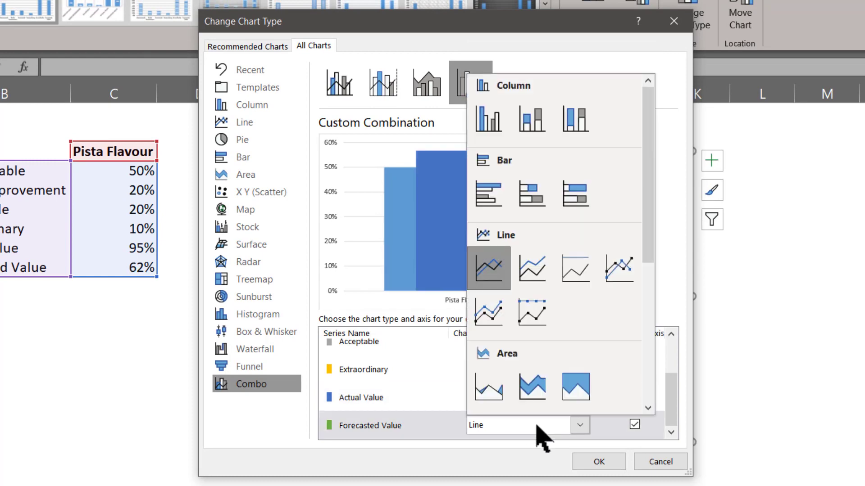
left_click(619, 273)
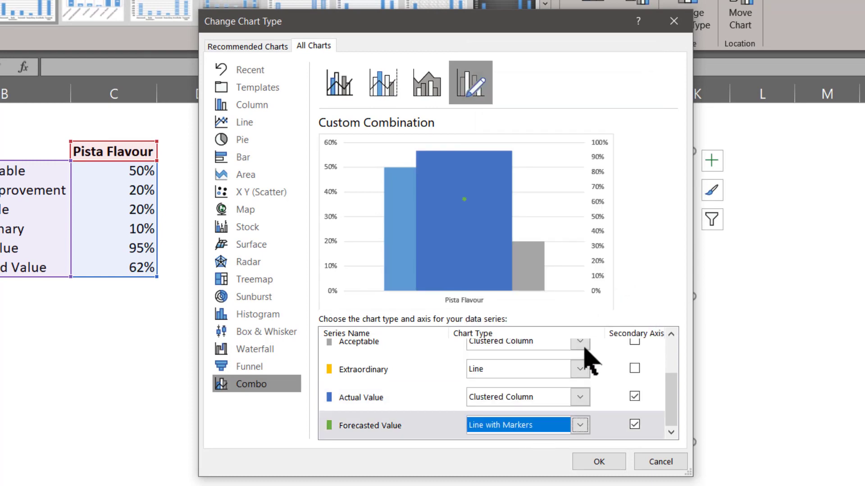
scroll(582, 406, "up", 3)
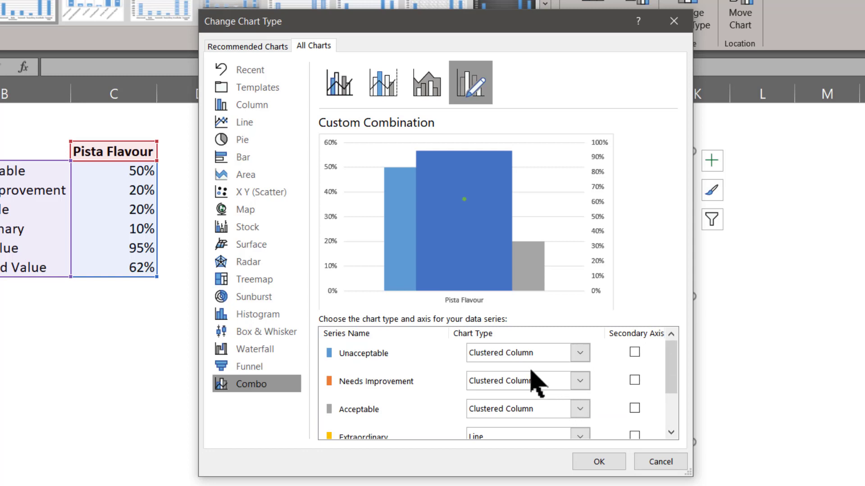
- Set the threshold band series to Stacked Column and apply the combo chart
left_click(532, 354)
left_click(532, 48)
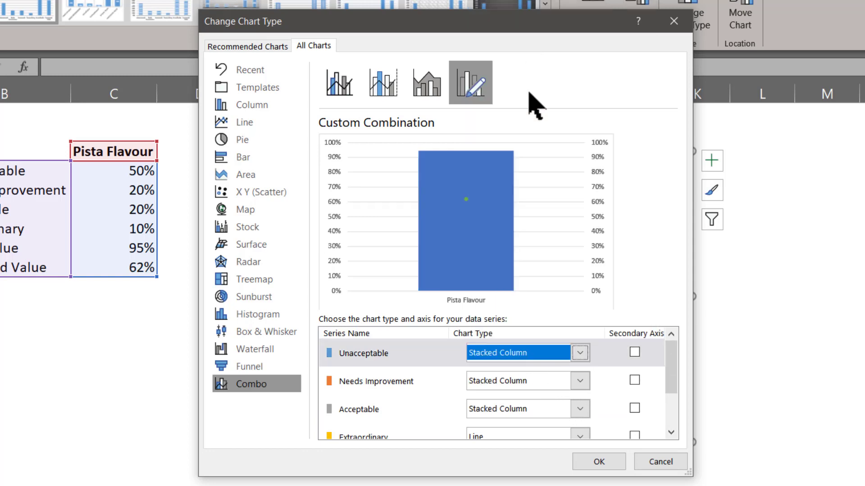
scroll(540, 399, "down", 2)
left_click(540, 387)
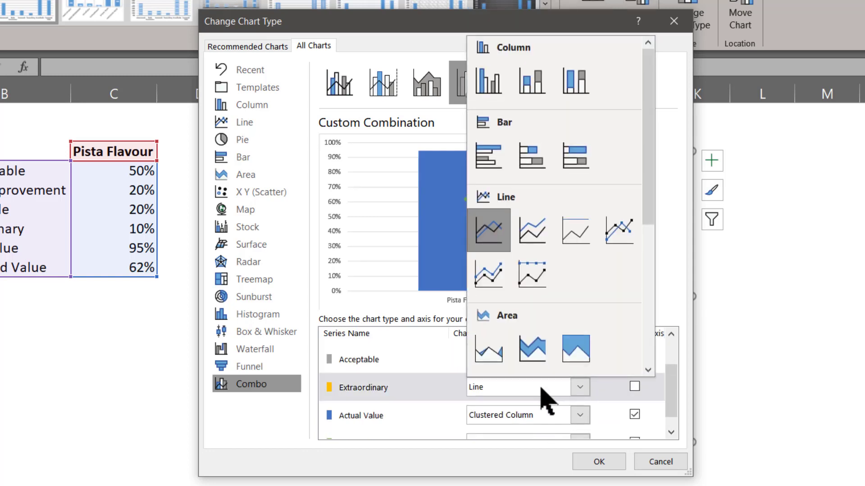
left_click(531, 83)
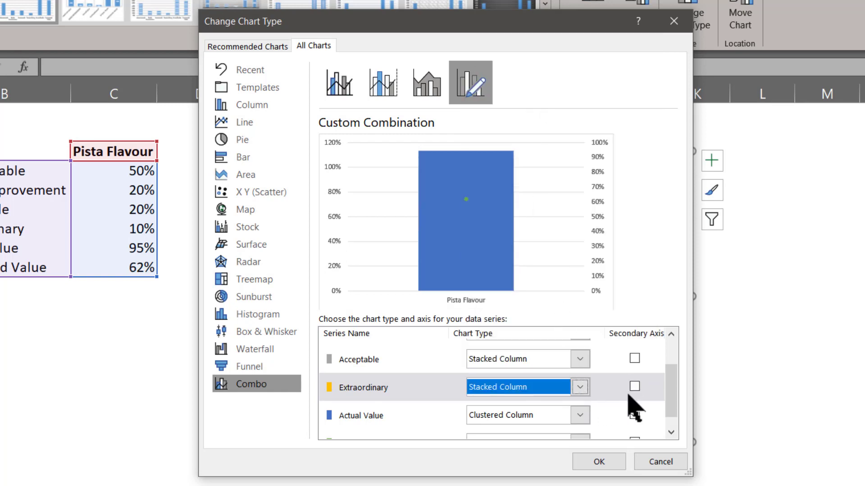
scroll(629, 380, "up", 2)
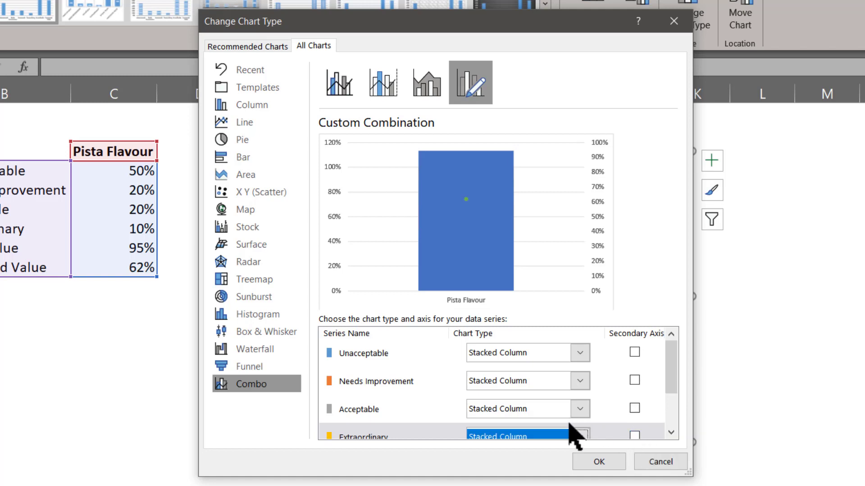
scroll(581, 431, "down", 2)
scroll(544, 427, "down", 1)
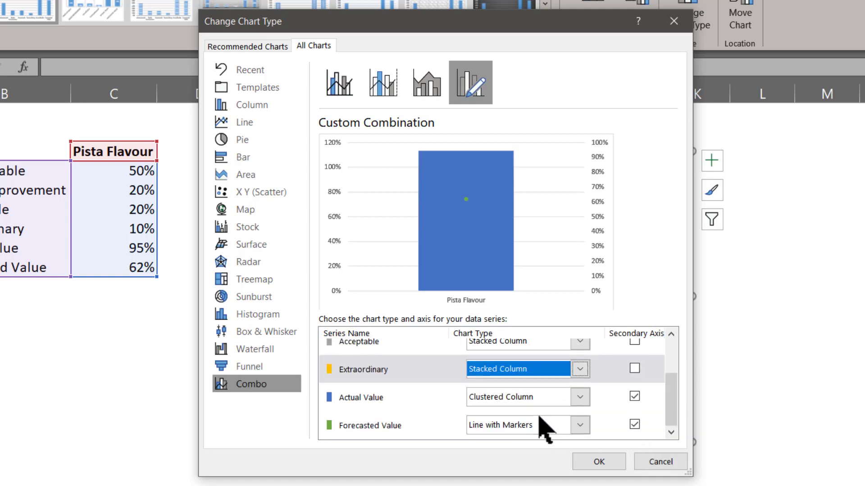
scroll(545, 427, "up", 3)
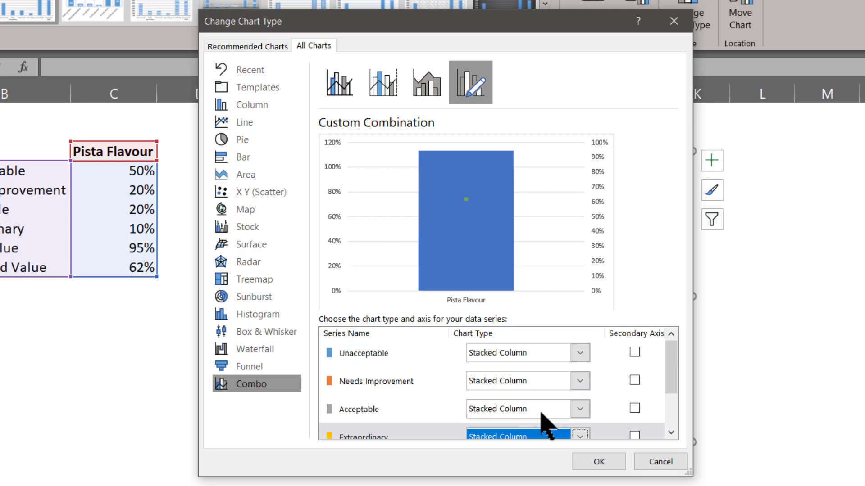
left_click(600, 461)
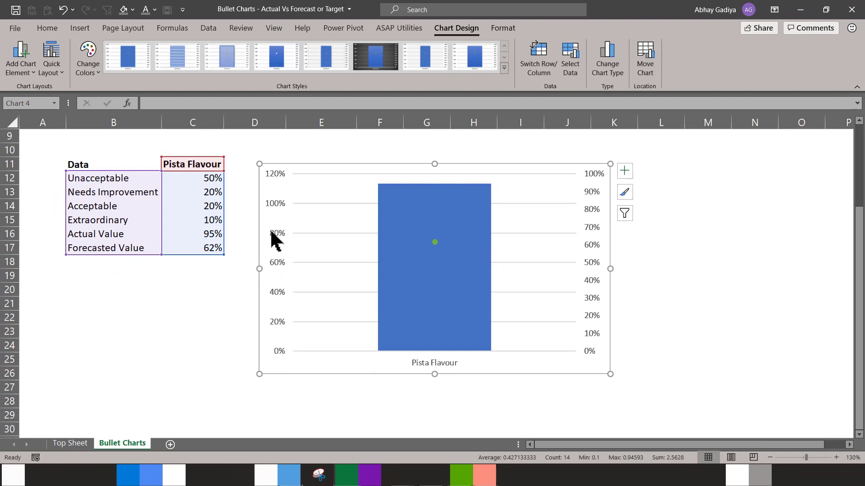
- Set the primary vertical axis bounds to minimum 0.0 and maximum 1.0
left_click(274, 200)
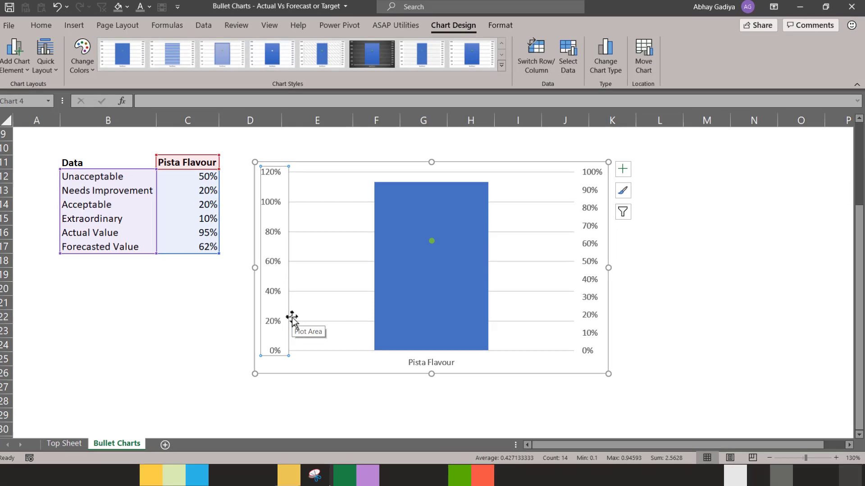
key("ctrl+1")
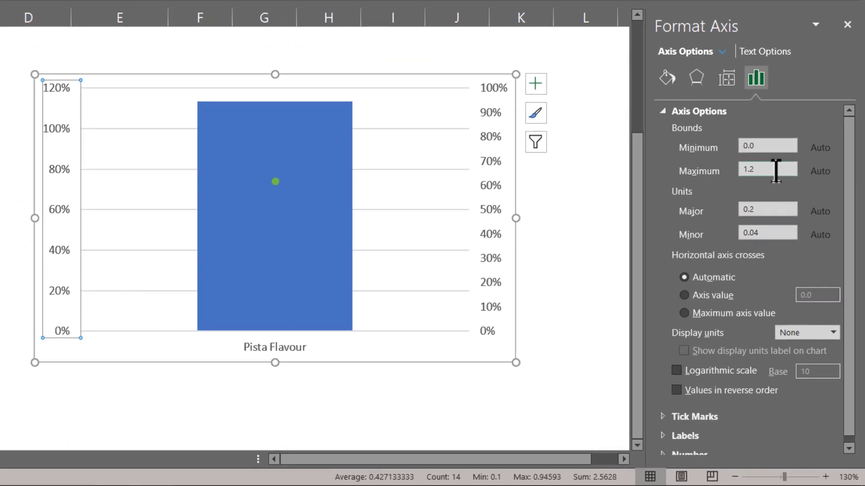
double_click(776, 169)
type("1")
key("Return")
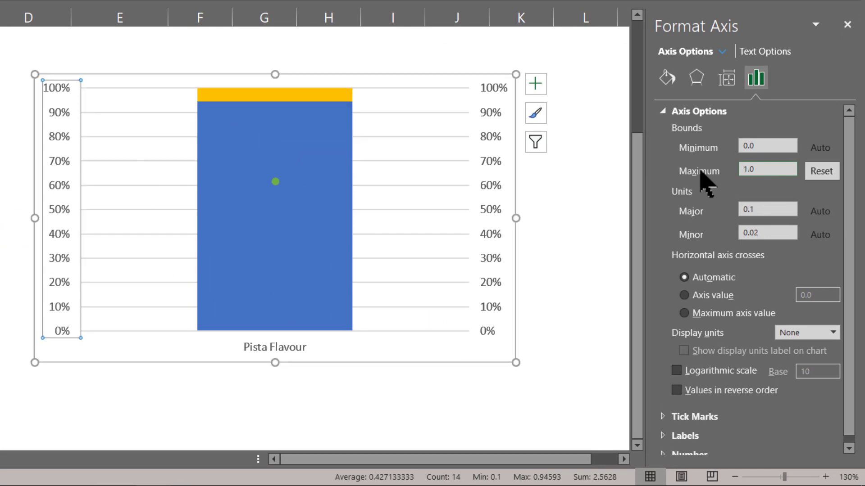
double_click(752, 146)
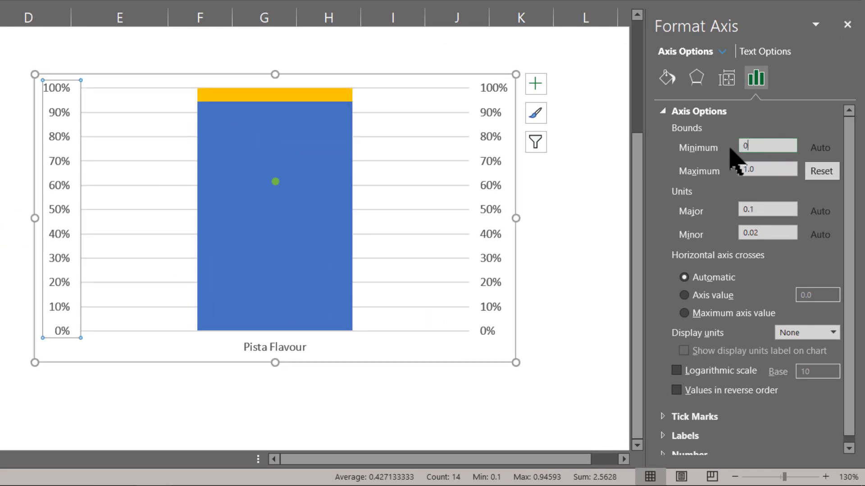
key("Return")
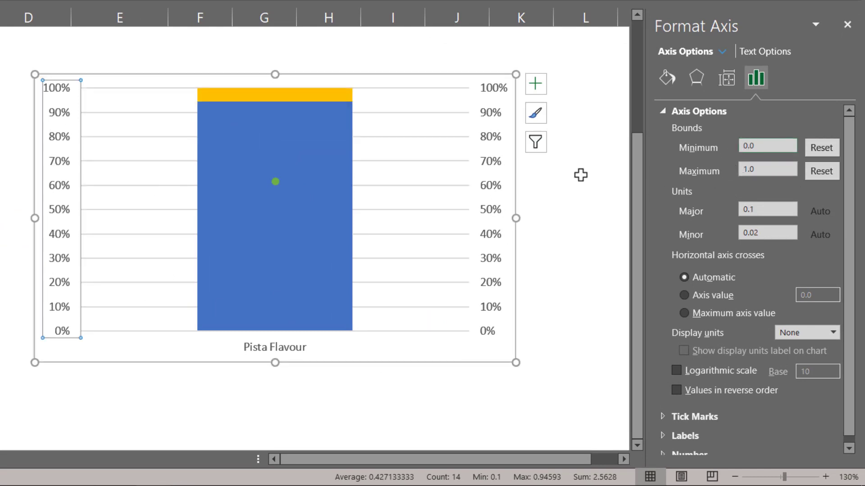
- Set the secondary vertical axis bounds to minimum 0 and maximum 1
left_click(498, 180)
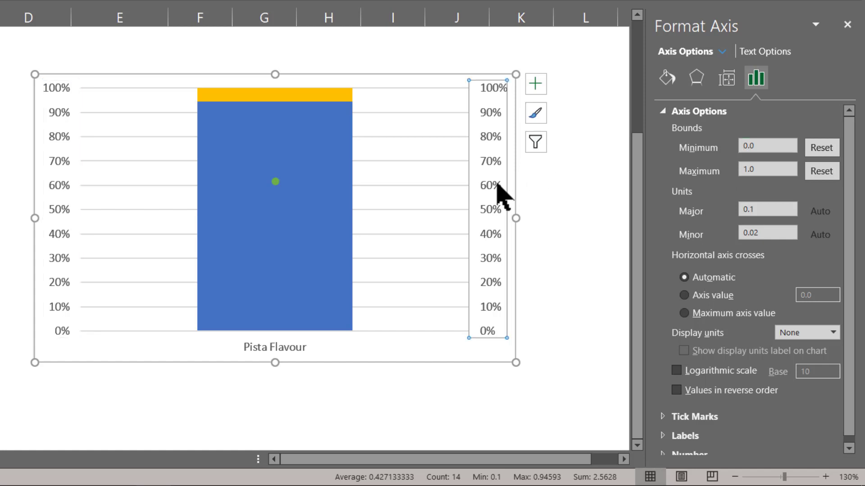
double_click(761, 146)
key("Return")
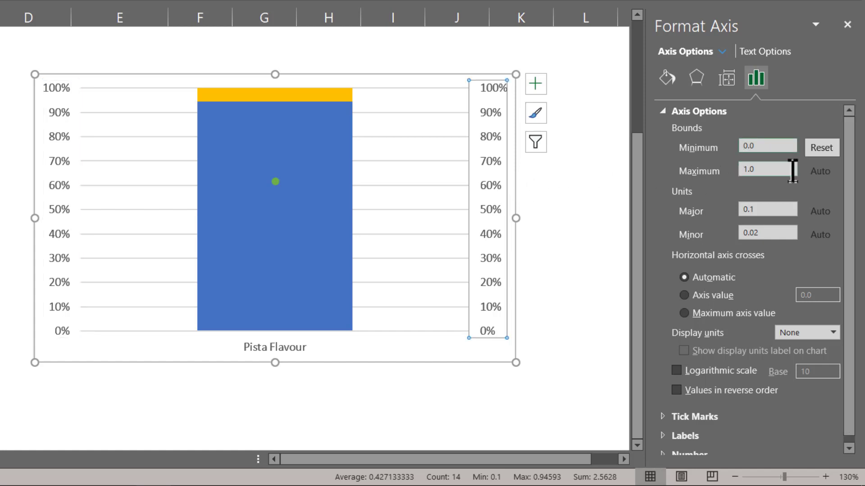
double_click(778, 169)
key("Return")
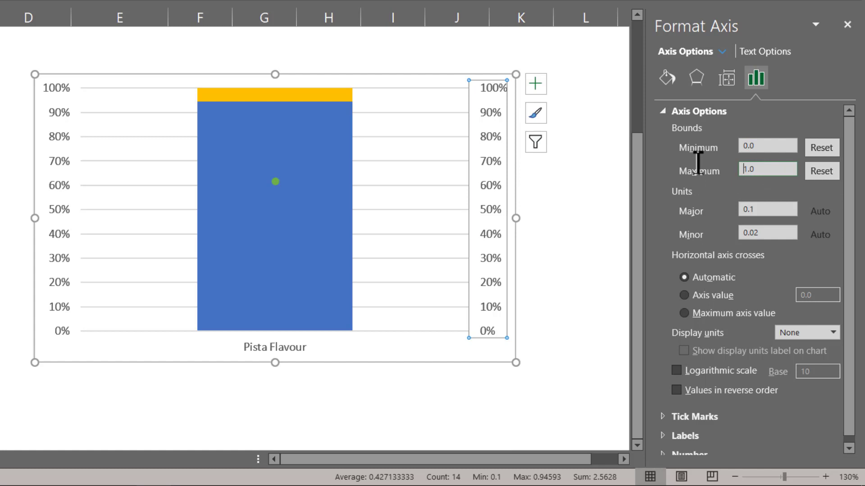
left_click(556, 215)
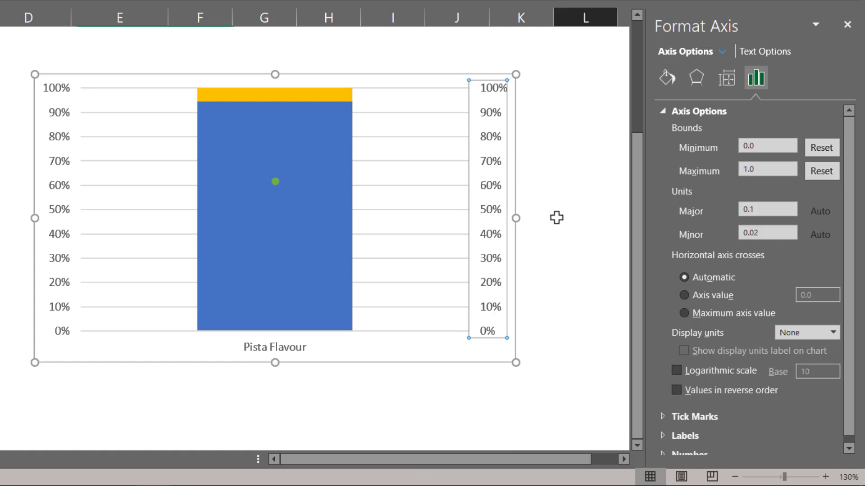
- Delete the secondary vertical axis and the major horizontal gridlines
left_click(490, 190)
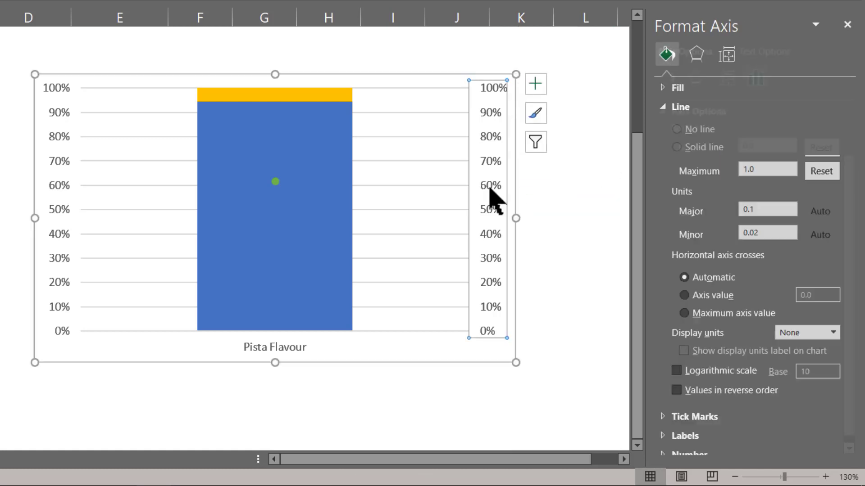
key("Delete")
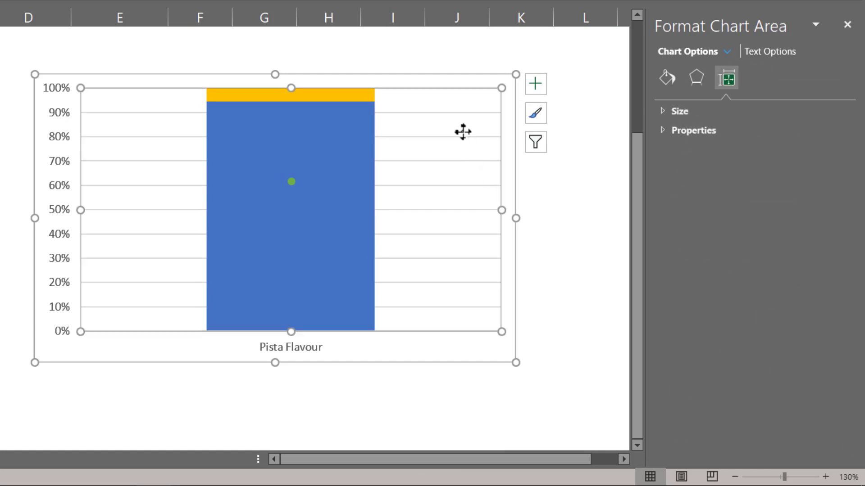
left_click(466, 137)
key("Delete")
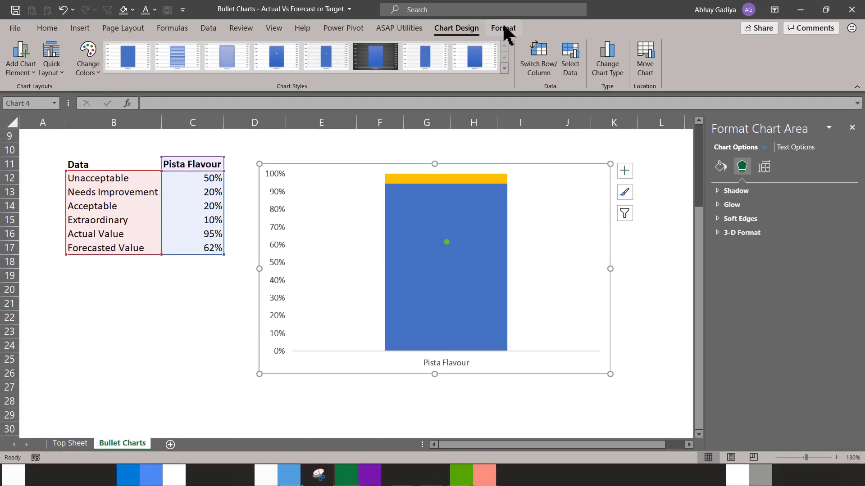
- Select the Unacceptable series via Chart Elements and set its Gap Width to 0%
left_click(504, 30)
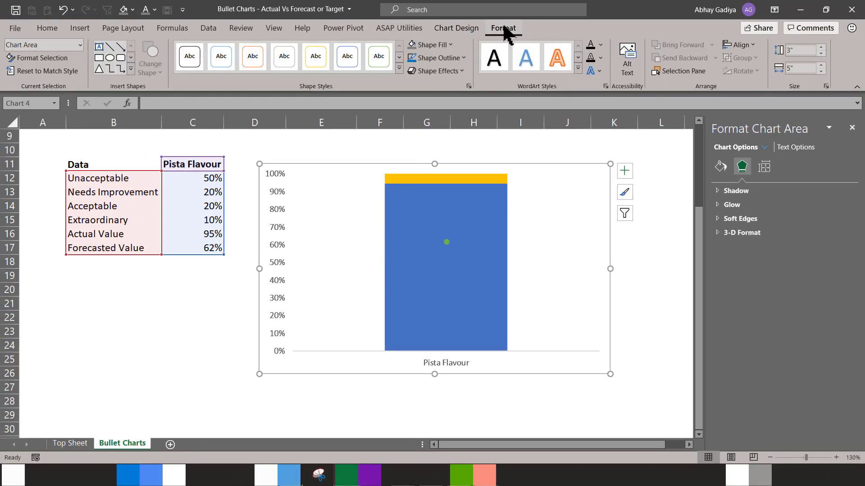
left_click(80, 45)
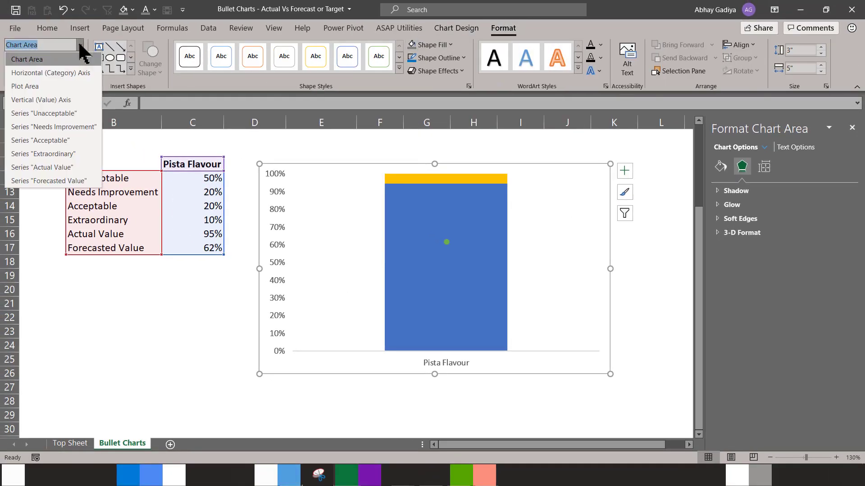
left_click(62, 114)
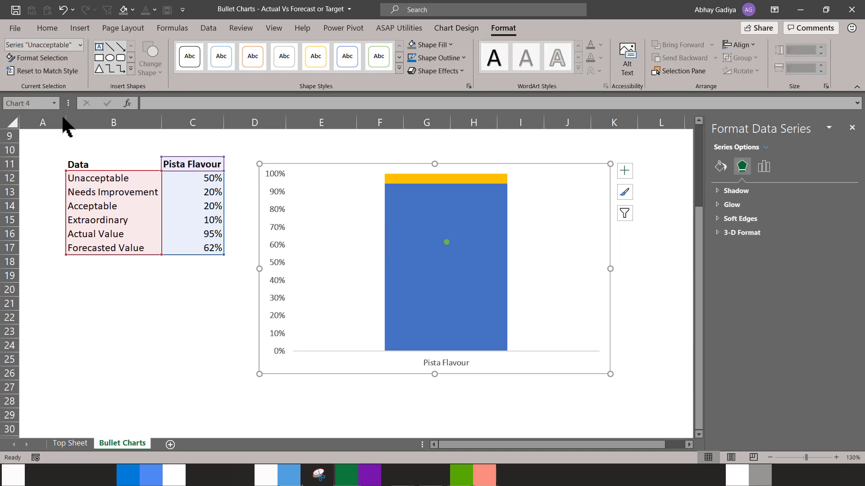
left_click(765, 170)
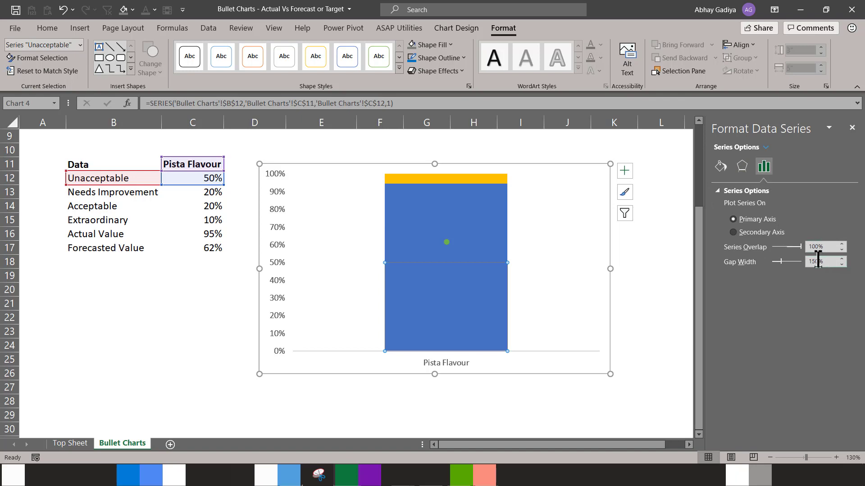
double_click(818, 260)
type("0")
key("Return")
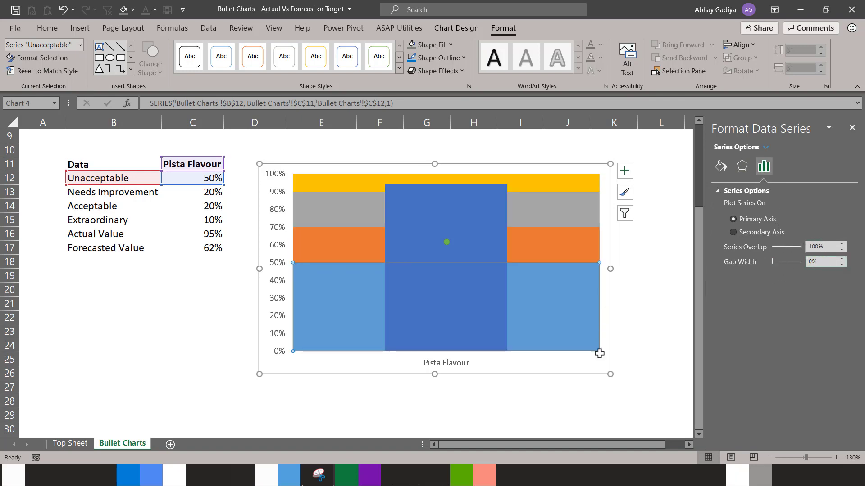
- Resize the chart narrower and taller, nudging it slightly up and right
left_click_drag(607, 374, 418, 416)
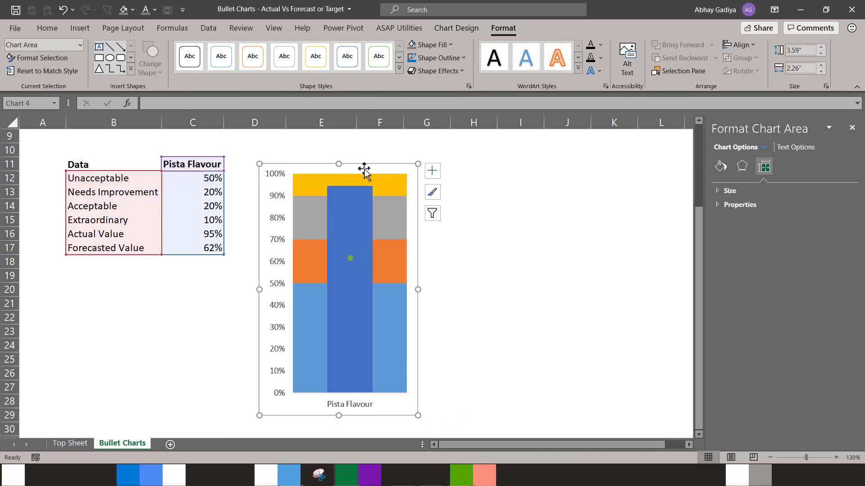
left_click_drag(371, 170, 402, 156)
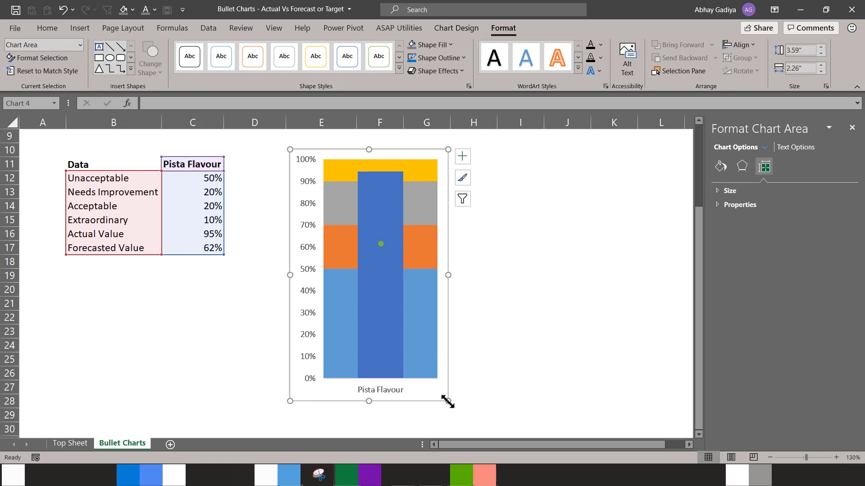
left_click_drag(448, 402, 382, 416)
left_click_drag(382, 283, 386, 283)
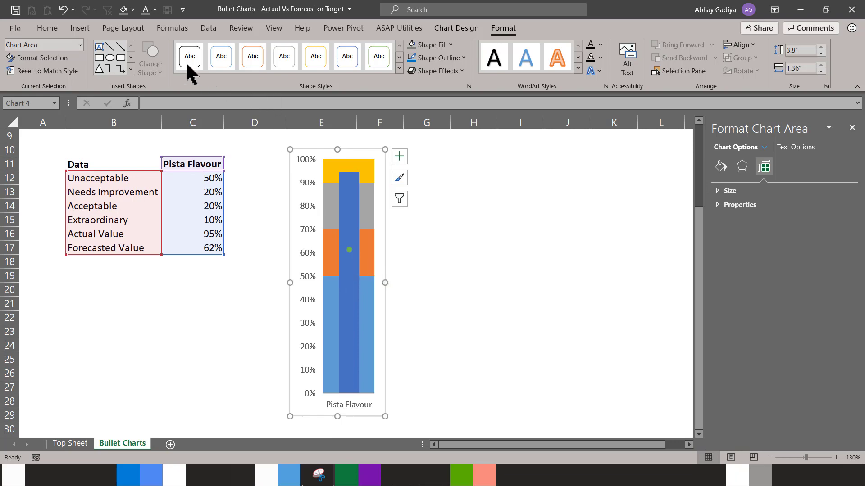
- Draw a short horizontal straight line beside the chart
left_click(78, 28)
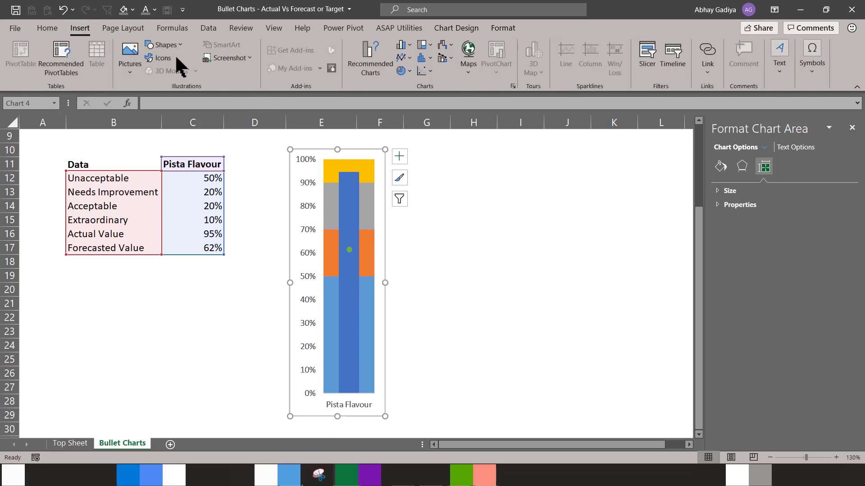
left_click(166, 45)
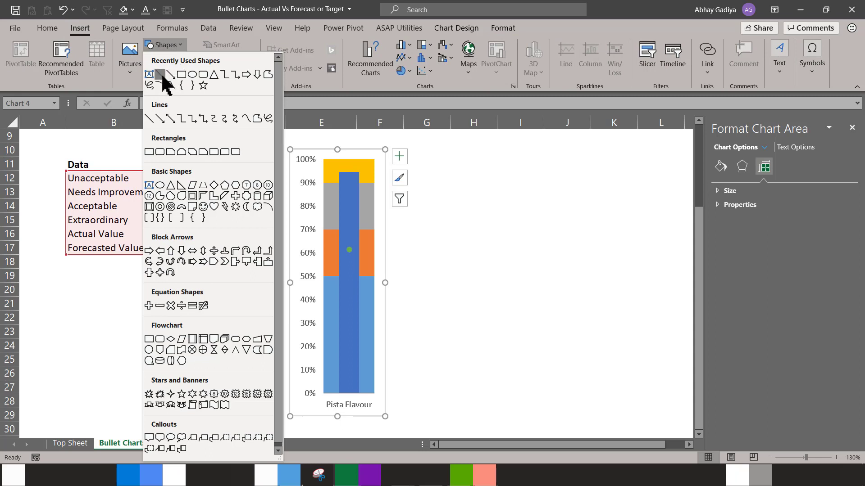
left_click(159, 74)
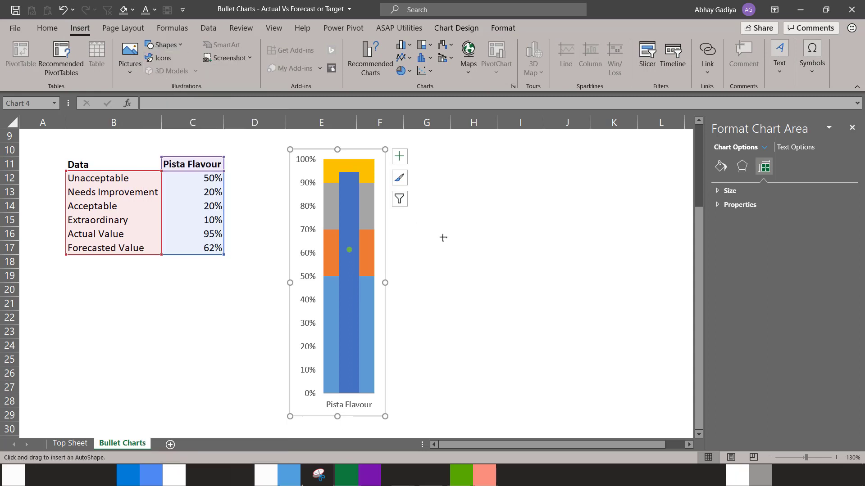
left_click_drag(444, 238, 499, 241)
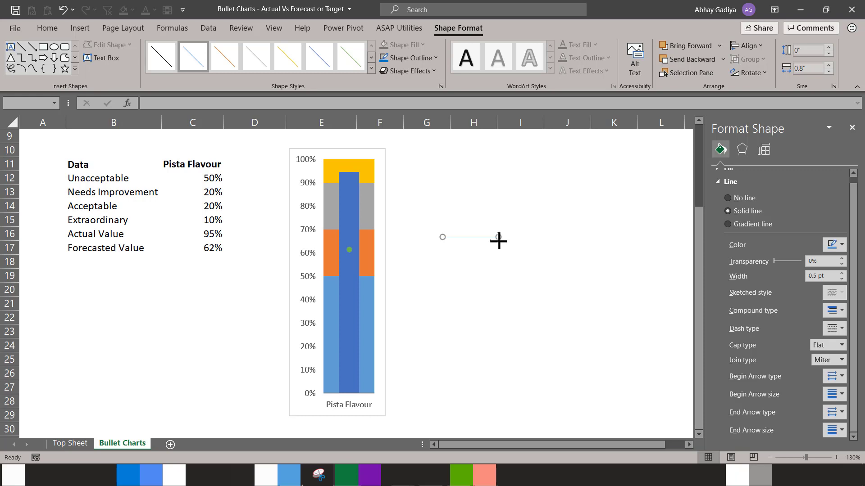
- Make the line 0.8" long, thick and blue, then apply it to the Forecasted Value series
left_click(819, 69)
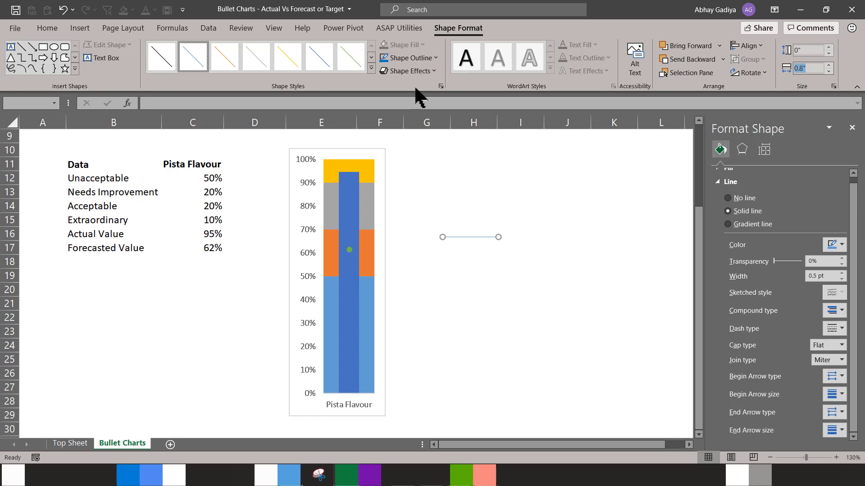
left_click(426, 58)
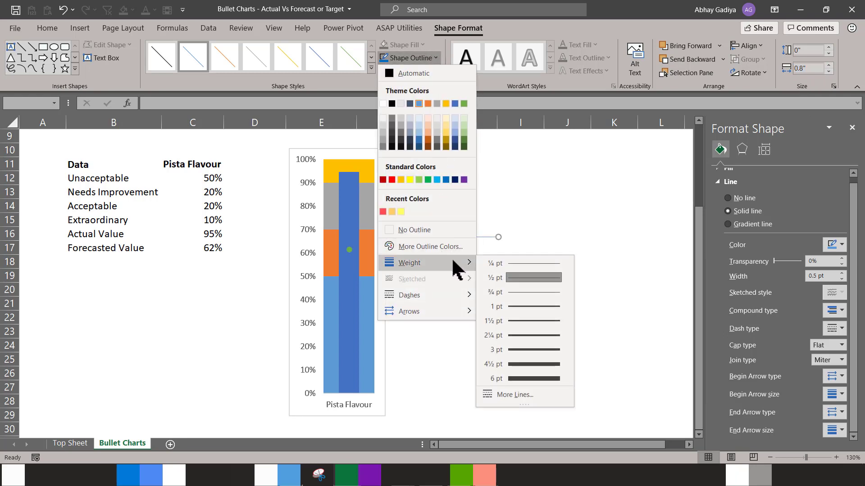
left_click(533, 343)
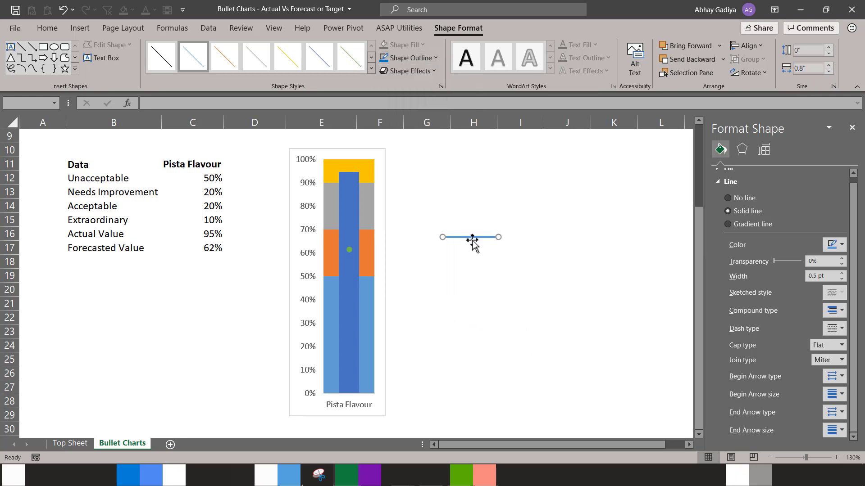
left_click(426, 60)
left_click(448, 179)
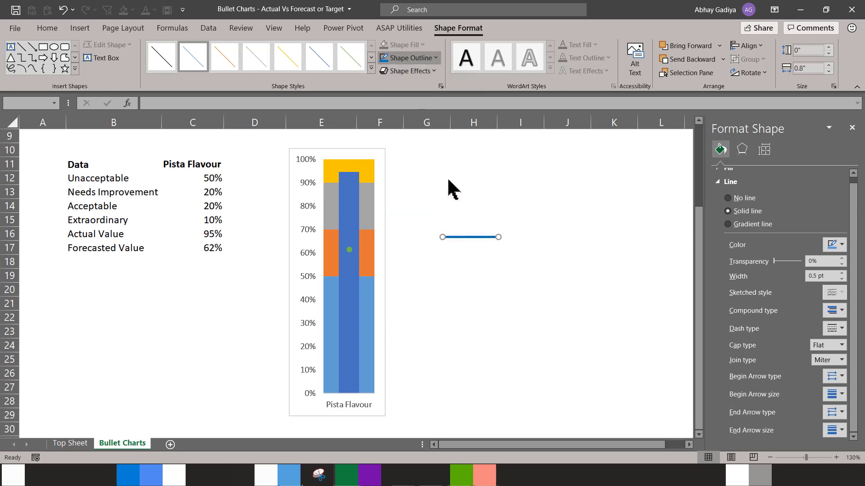
left_click(471, 237)
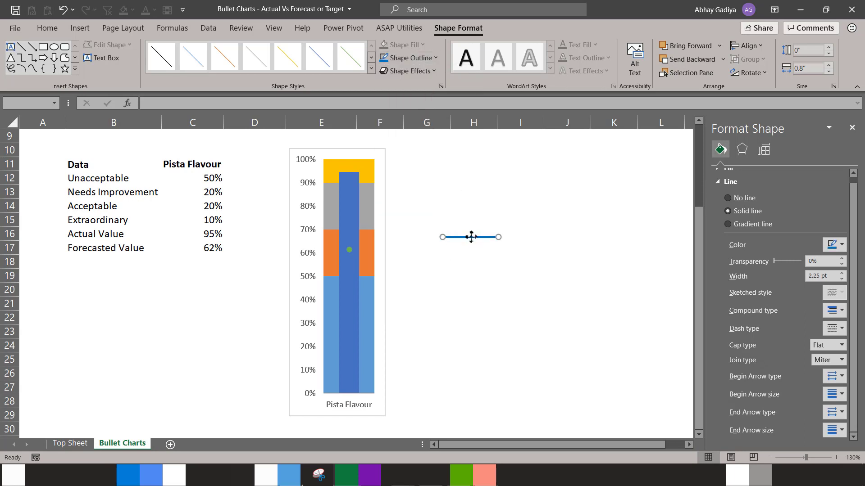
left_click(349, 253)
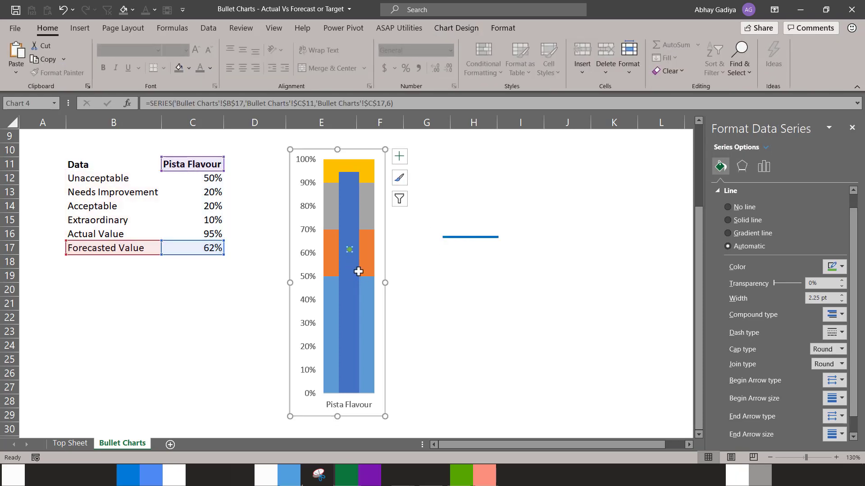
mouse_move(354, 260)
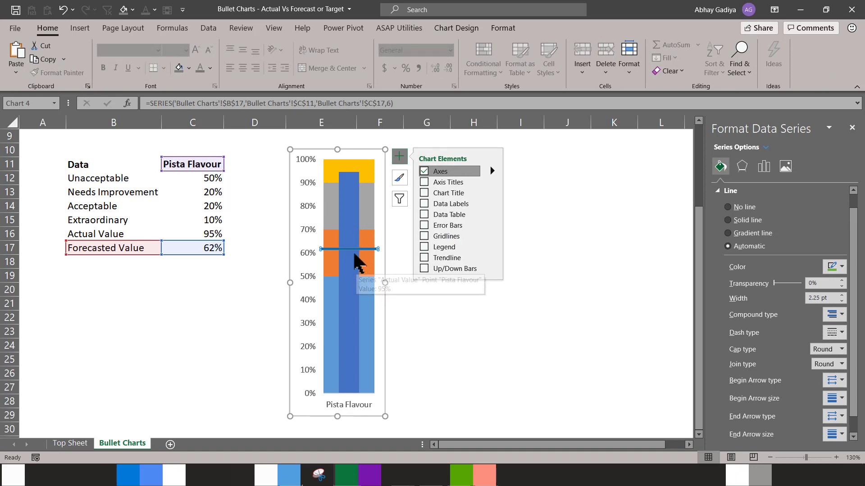
- Fine-tune the chart width by widening, then slightly narrowing, its right edge
left_click_drag(387, 283, 392, 282)
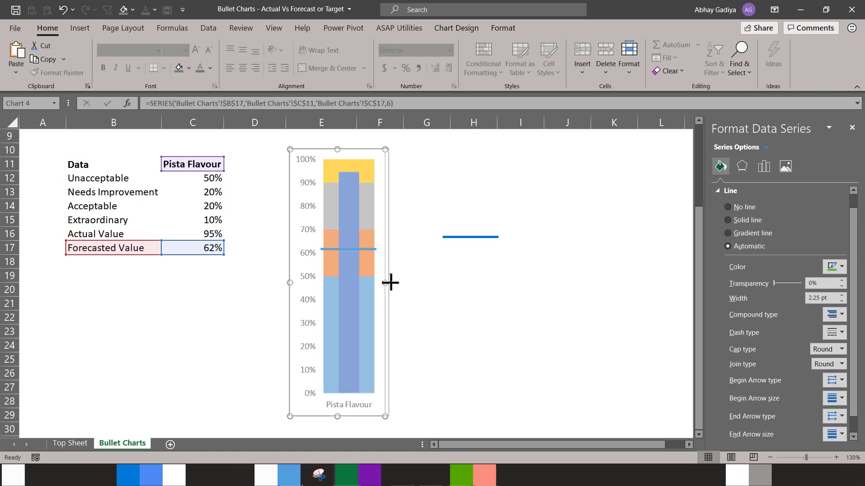
left_click(392, 283)
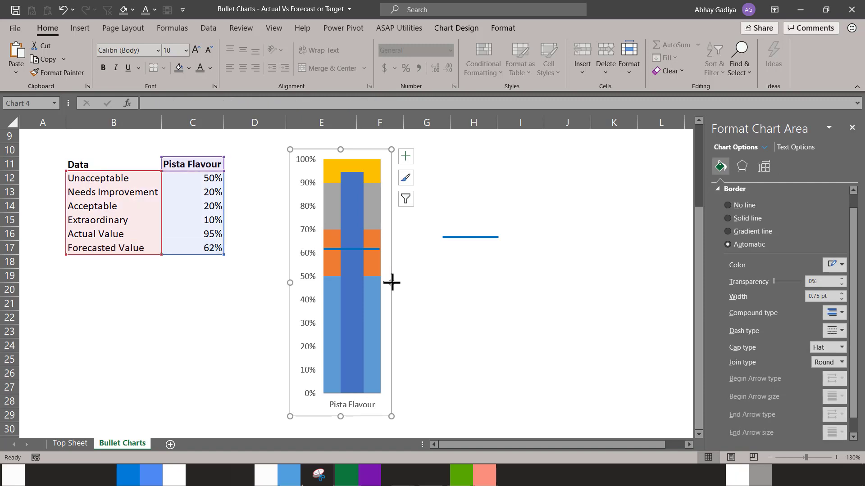
left_click_drag(392, 282, 389, 283)
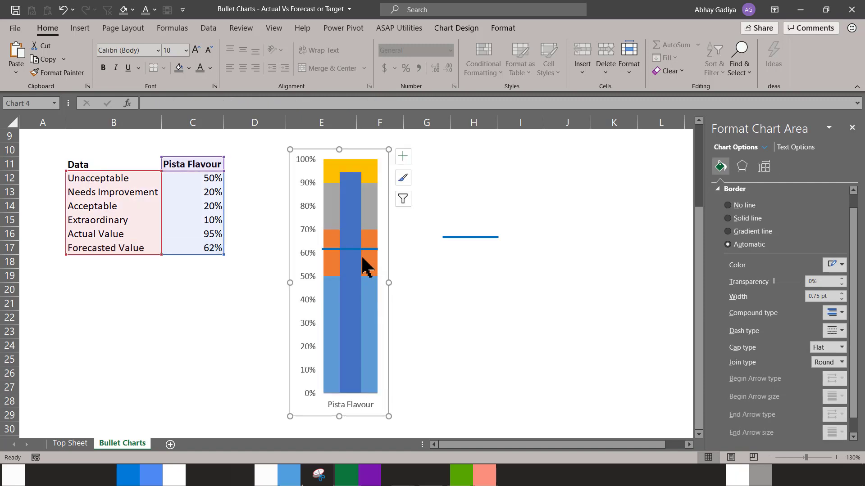
- Fill the Unacceptable band red and the Needs Improvement band gold
left_click(368, 313)
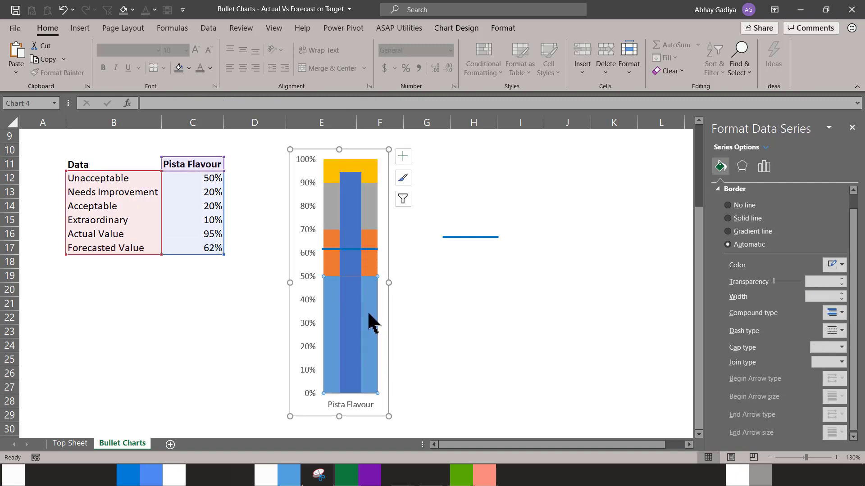
left_click(367, 311)
right_click(367, 310)
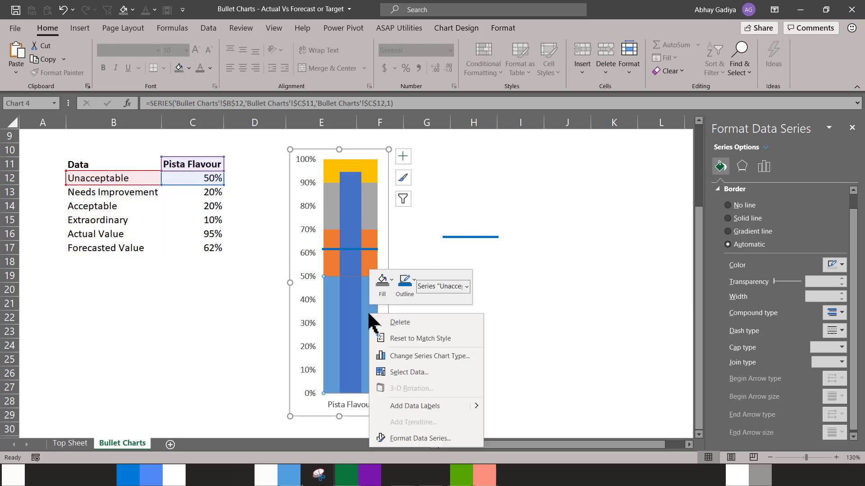
left_click(382, 281)
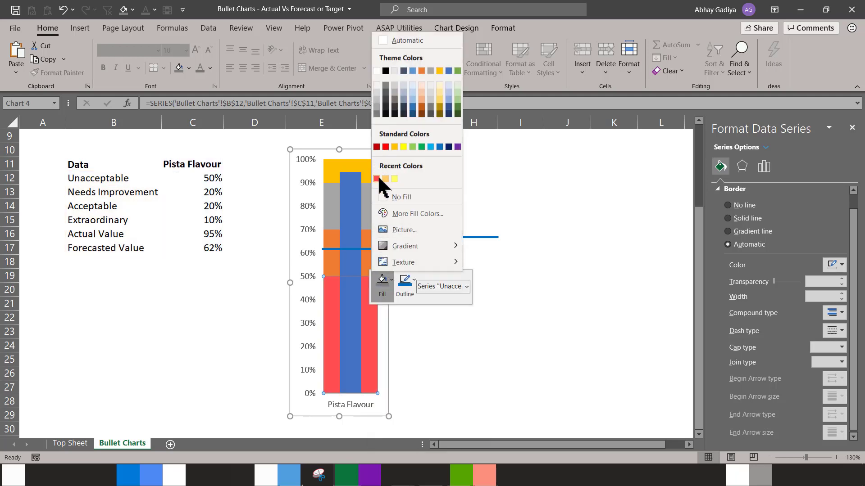
left_click(385, 147)
left_click(367, 250)
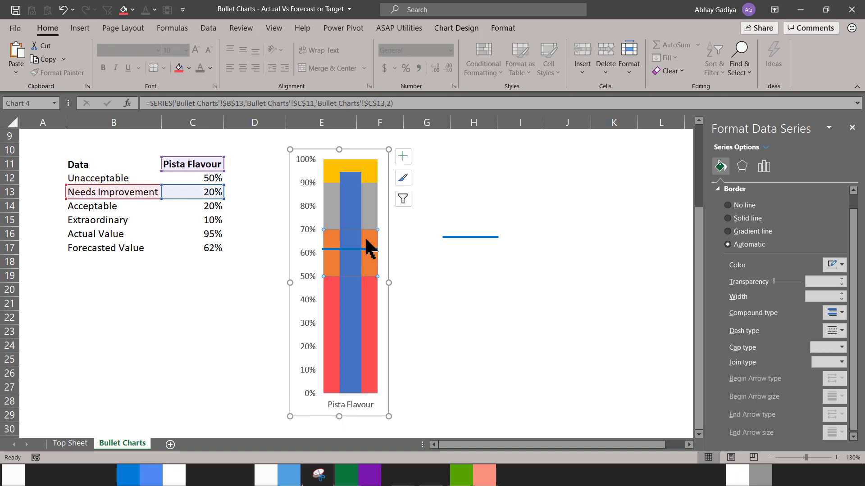
right_click(367, 250)
left_click(374, 210)
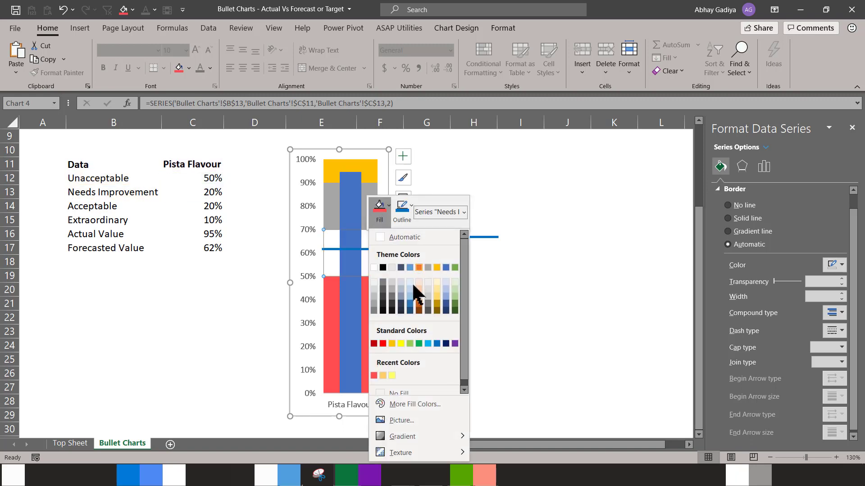
left_click(390, 341)
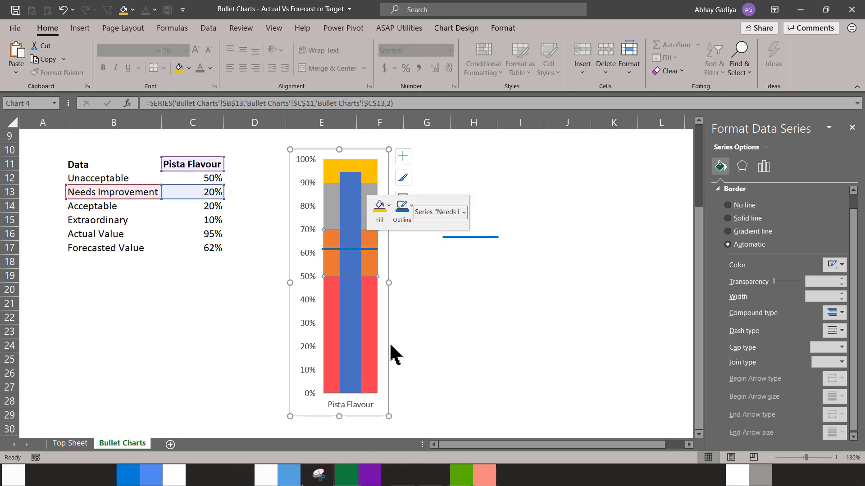
- Fill the Acceptable band green and the Extraordinary band light green
left_click(334, 197)
right_click(334, 196)
left_click(345, 165)
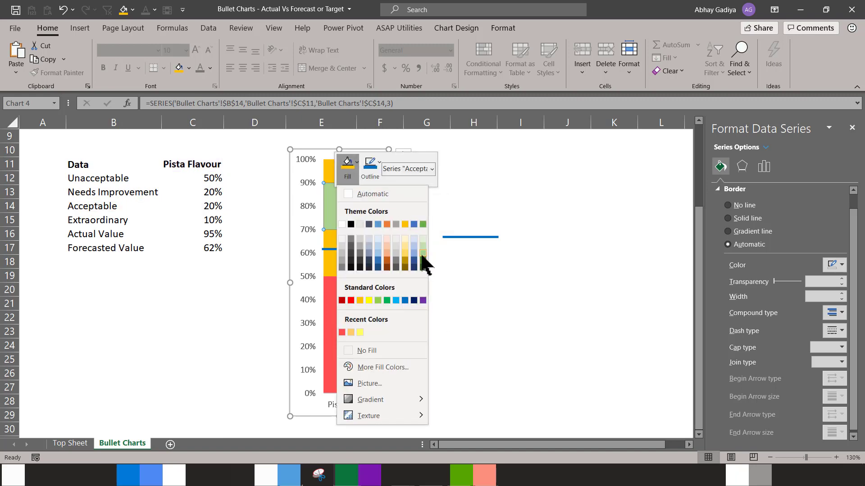
left_click(422, 225)
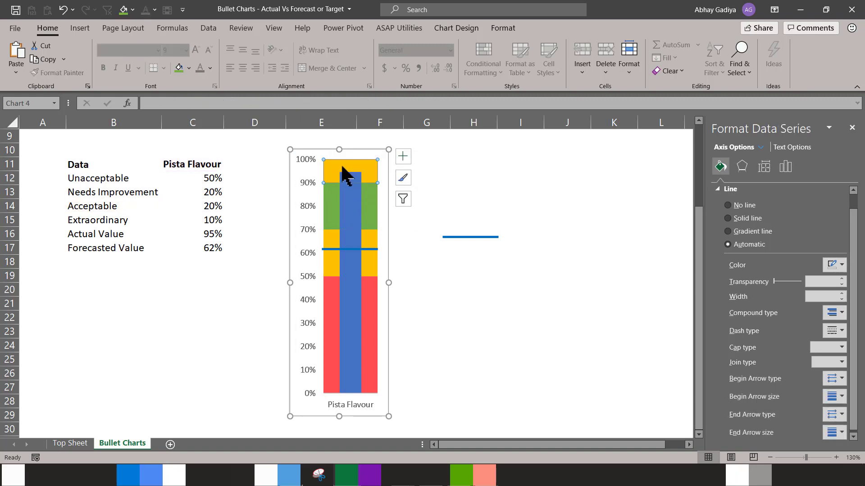
right_click(343, 171)
left_click(356, 136)
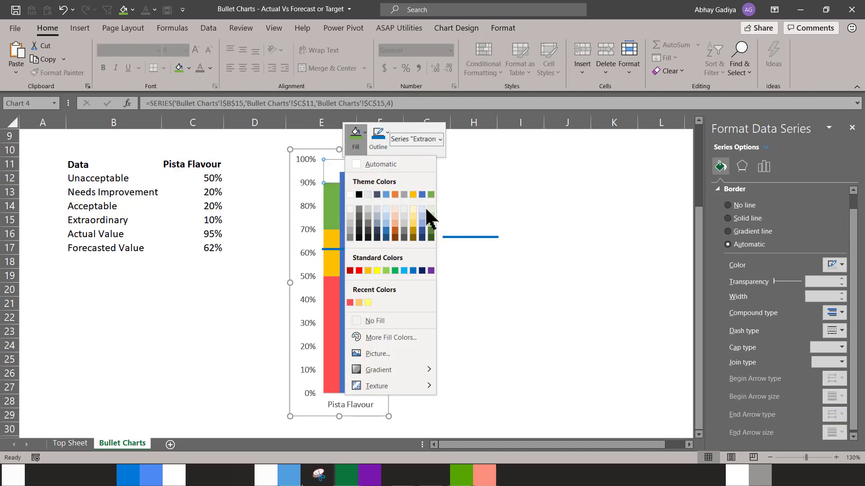
left_click(429, 213)
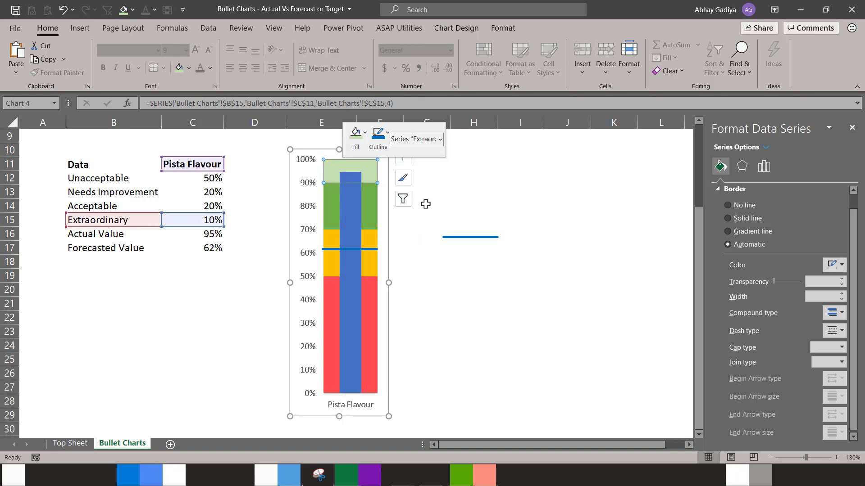
left_click(424, 233)
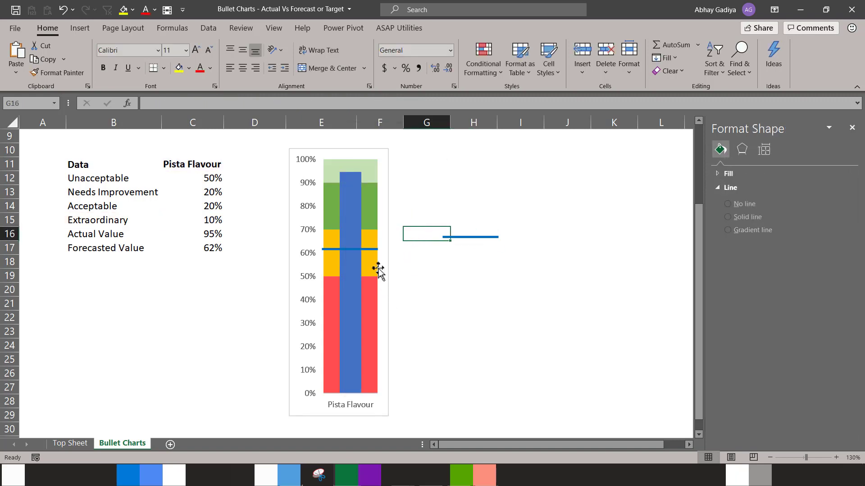
- Fill the Actual Value column grey
mouse_move(350, 284)
left_click(354, 274)
left_click(354, 274)
right_click(356, 271)
left_click(368, 243)
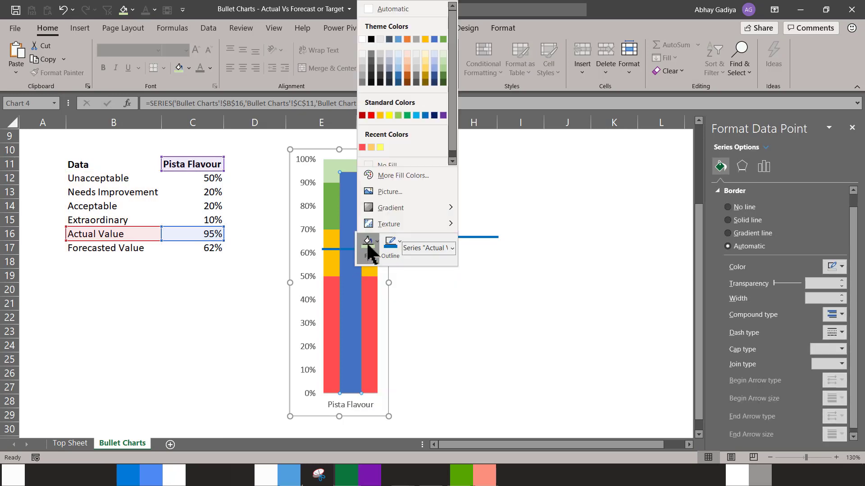
left_click(364, 82)
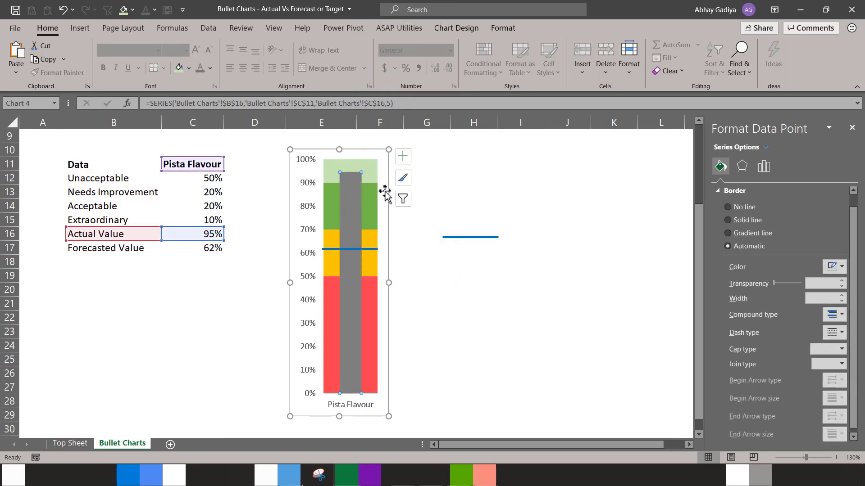
- Add a legend on the chart's right and widen the chart to fit it
left_click(403, 156)
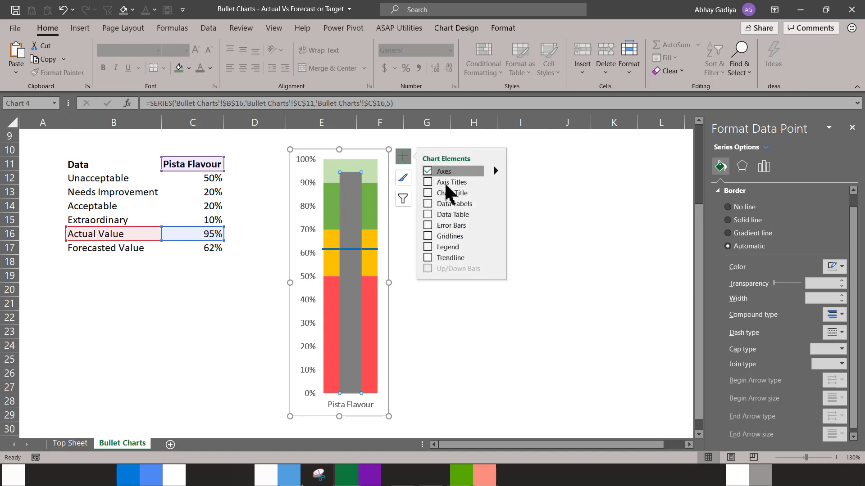
left_click(496, 245)
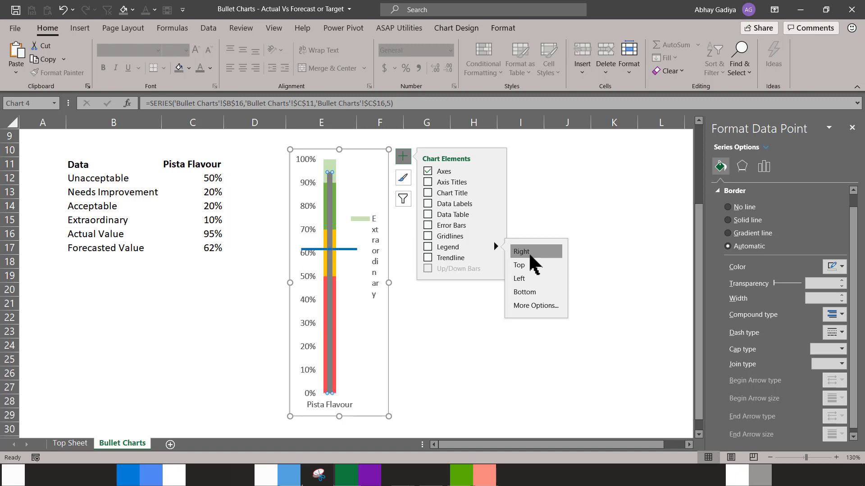
left_click(585, 212)
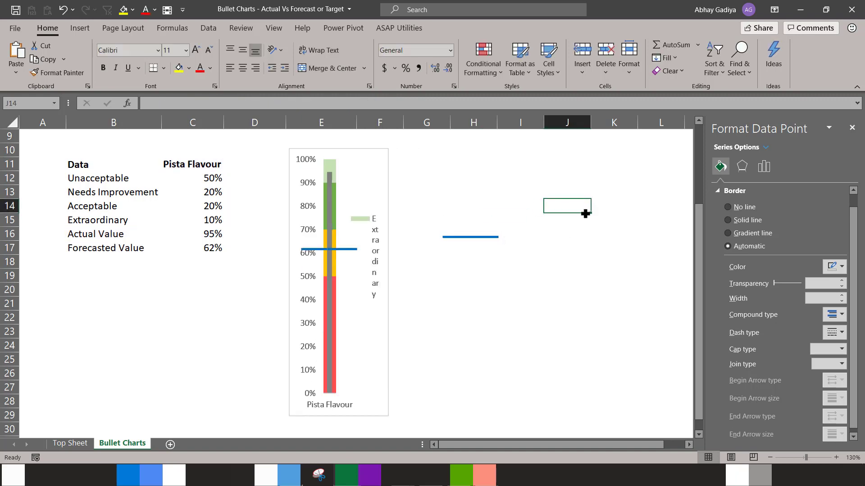
left_click(386, 201)
left_click_drag(388, 283, 556, 280)
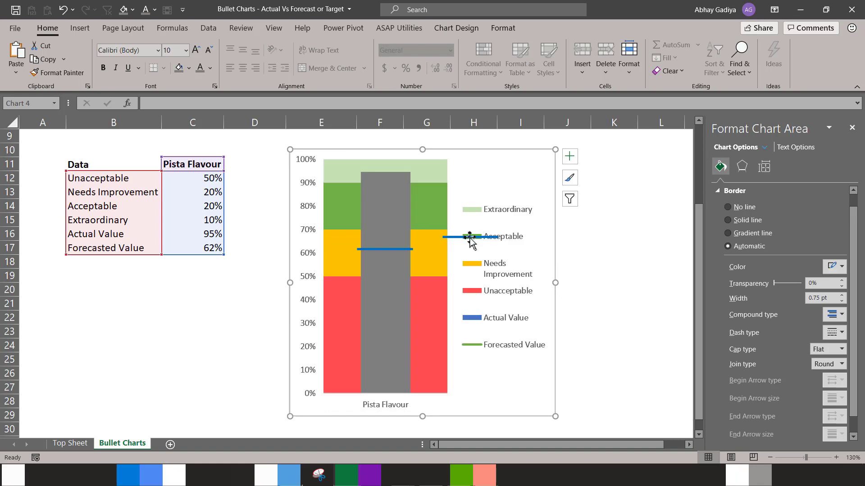
- Move the loose blue line aside and resize the legend so all six entries show
left_click_drag(469, 238, 640, 199)
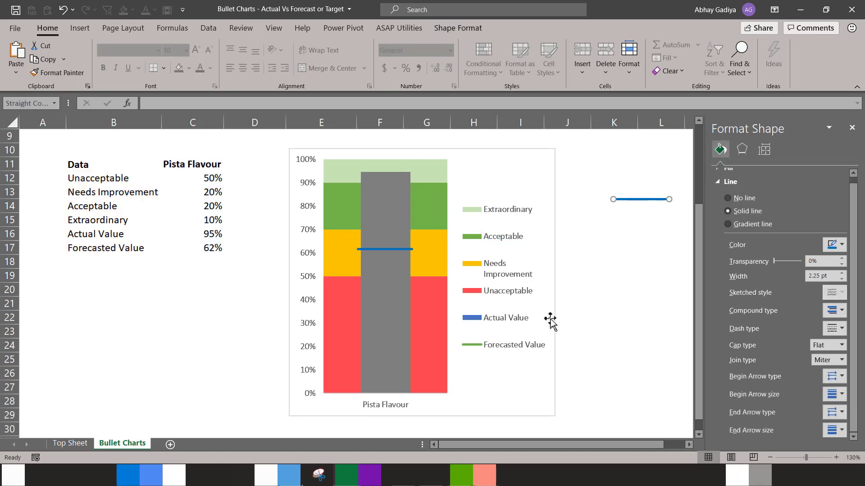
left_click(537, 294)
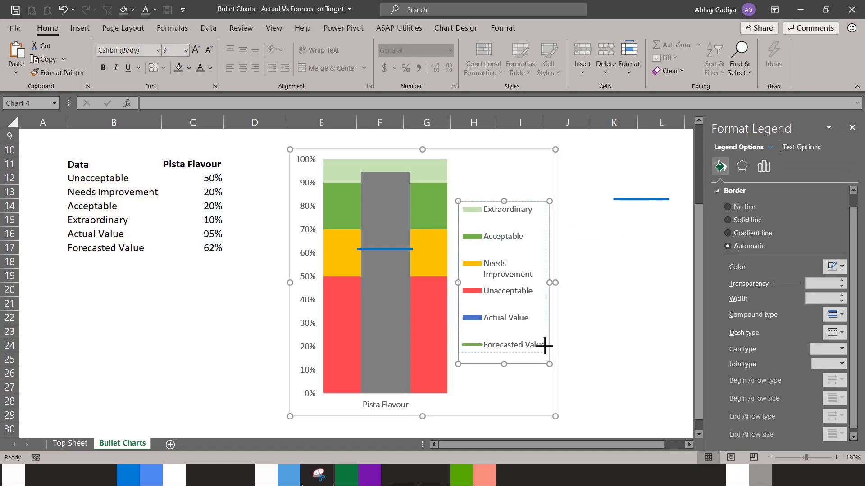
left_click_drag(548, 364, 546, 322)
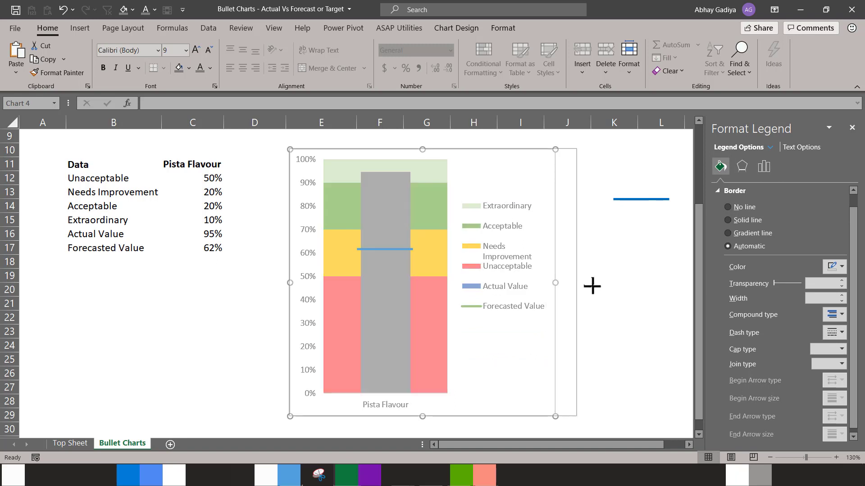
left_click_drag(556, 284, 598, 285)
left_click(565, 314)
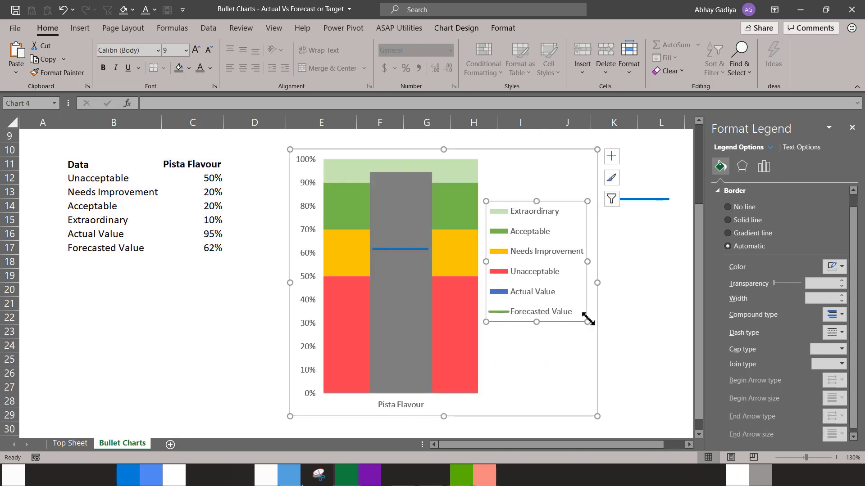
left_click_drag(584, 316, 568, 292)
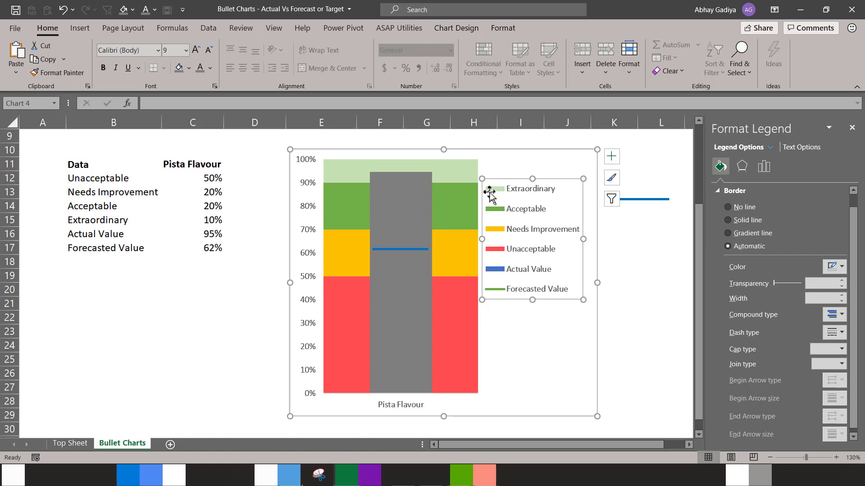
left_click_drag(482, 178, 488, 191)
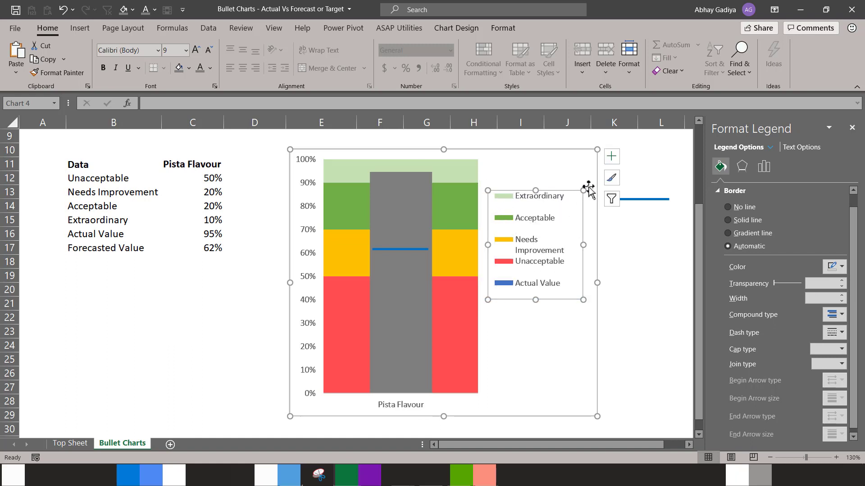
left_click_drag(584, 190, 588, 188)
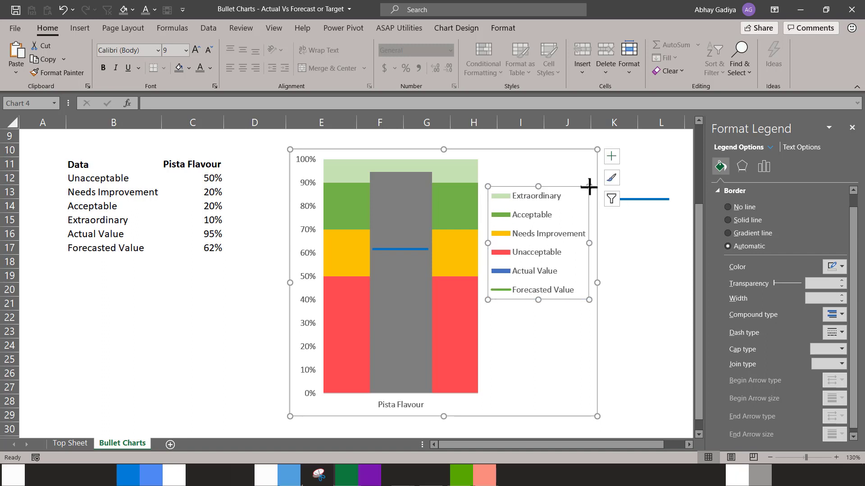
left_click(653, 342)
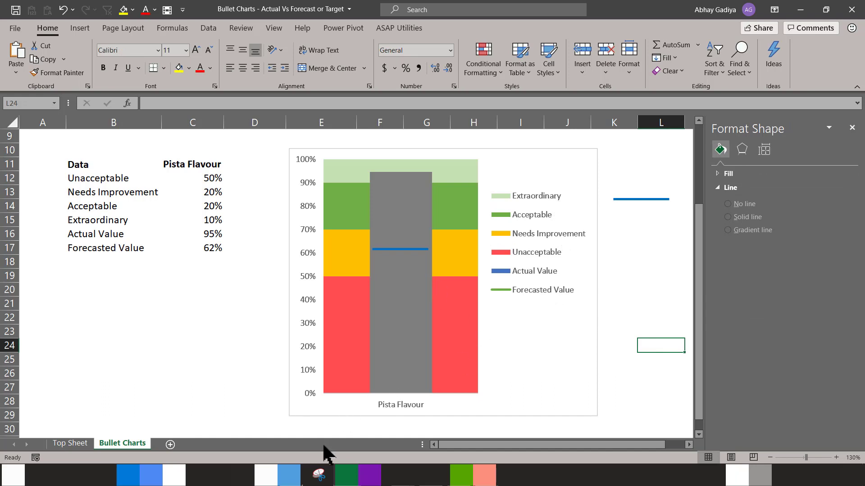
- Snip a rectangle around the chart legend, then return to Excel
left_click(319, 475)
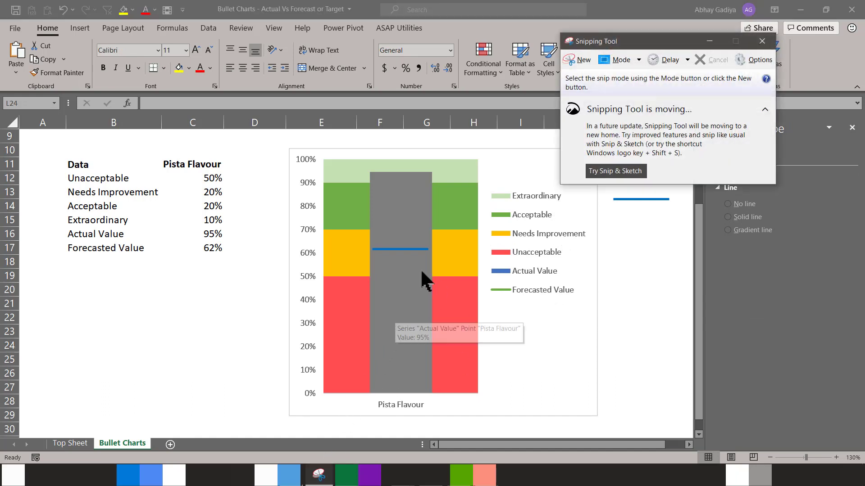
left_click(580, 59)
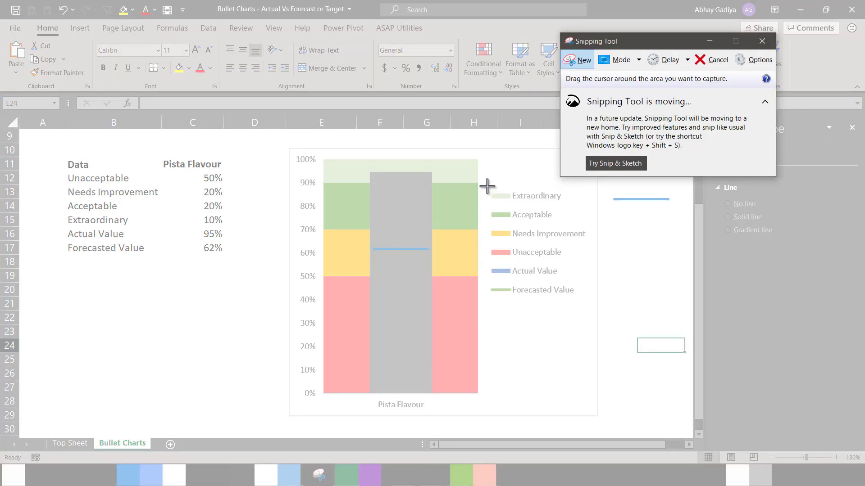
left_click_drag(486, 187, 591, 302)
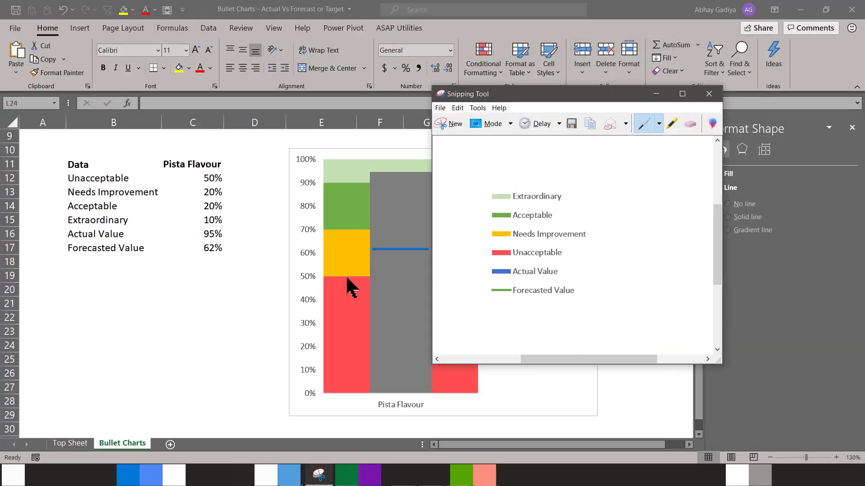
key("alt+Tab")
- Paste the legend snip near cell C21 and delete the chart's built-in legend
left_click(208, 298)
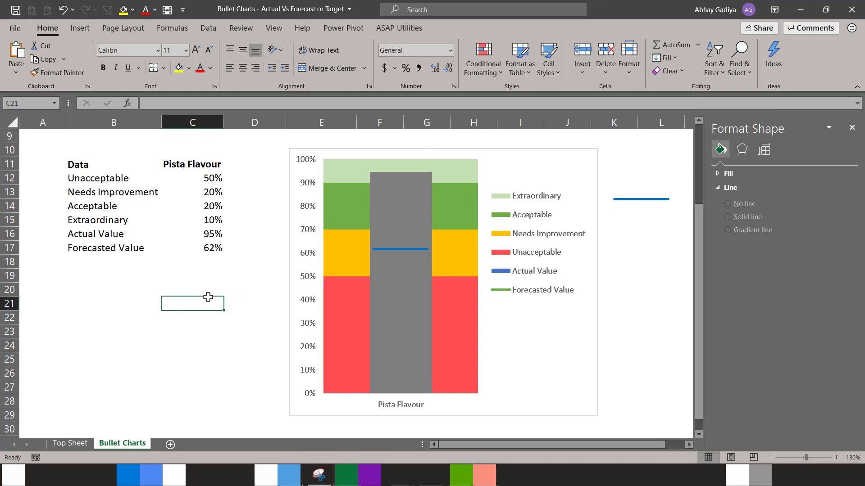
key("ctrl+v")
left_click_drag(251, 331, 183, 250)
left_click(552, 225)
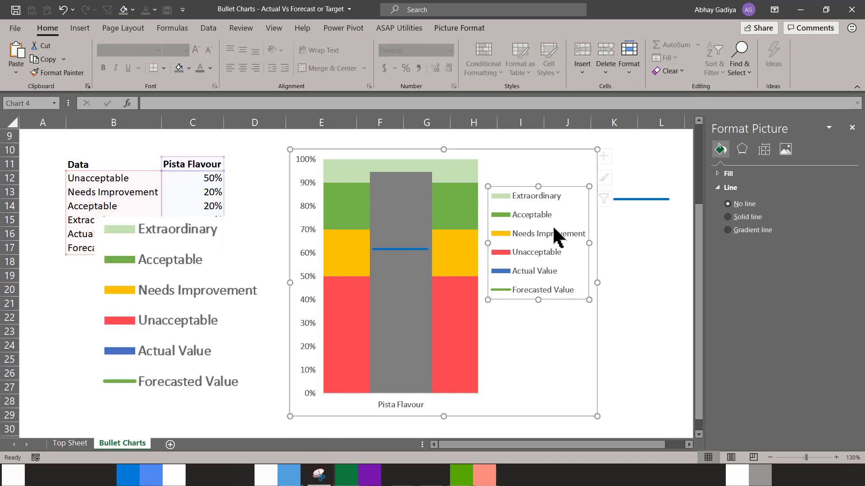
key("Delete")
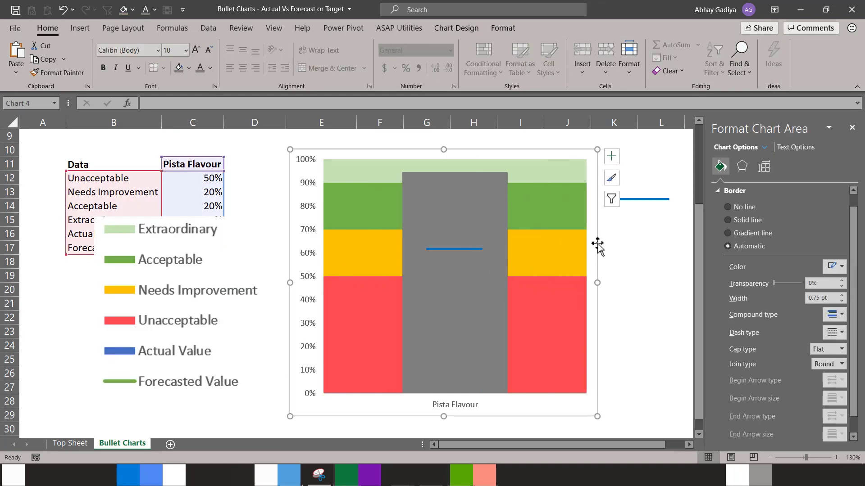
- Narrow the chart back to its slim width and remove its border
left_click_drag(597, 283, 386, 281)
left_click(500, 27)
left_click(440, 57)
left_click(416, 225)
- Place the legend image beside the chart's right edge and shrink it to fit
left_click(433, 262)
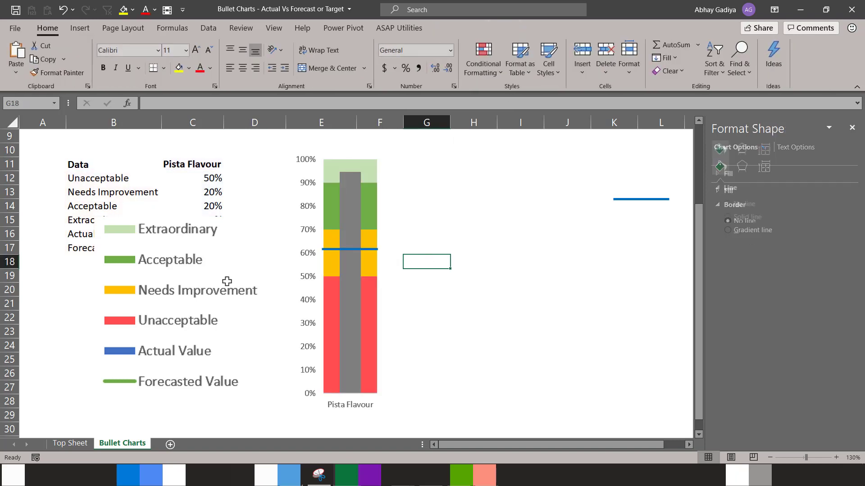
mouse_move(173, 284)
left_mouse_down()
mouse_move(485, 265)
mouse_move(469, 264)
left_mouse_up()
left_click_drag(556, 384, 486, 304)
mouse_move(441, 250)
left_mouse_down()
mouse_move(438, 266)
mouse_move(479, 268)
left_mouse_up()
left_click(451, 345)
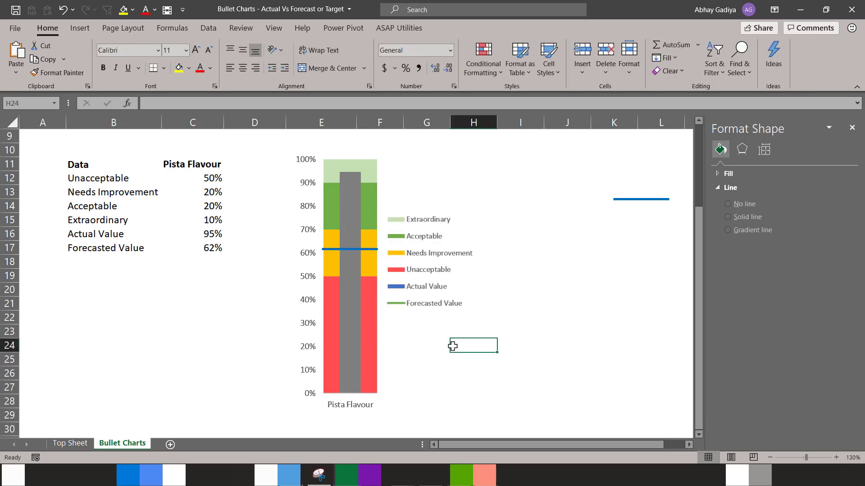